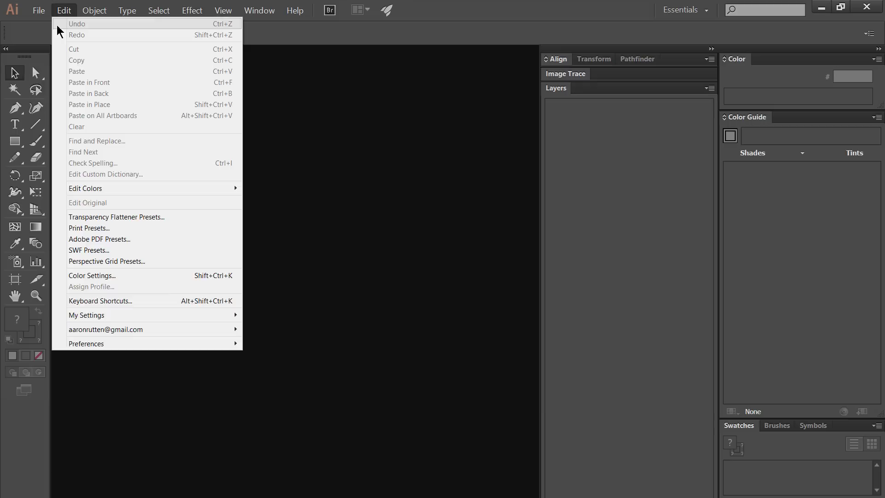
- Create a new document in inches with an 11 in wide, 14 in high artboard
click(52, 24)
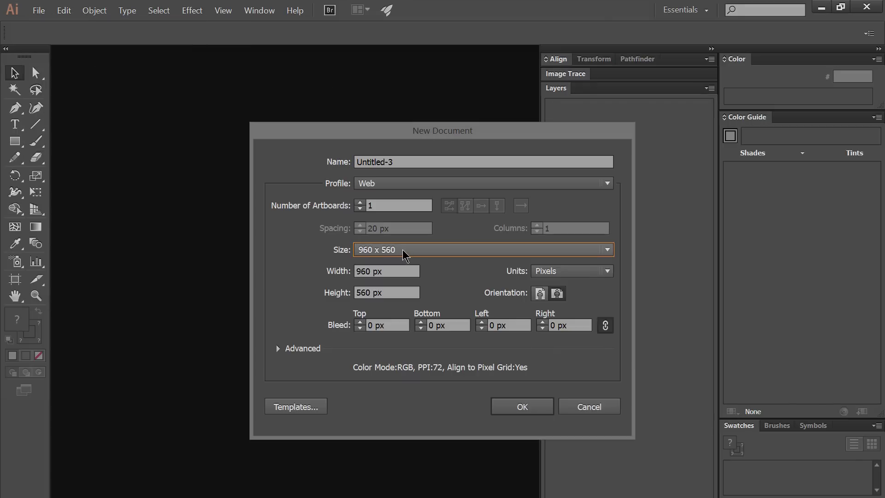
click(555, 273)
click(549, 316)
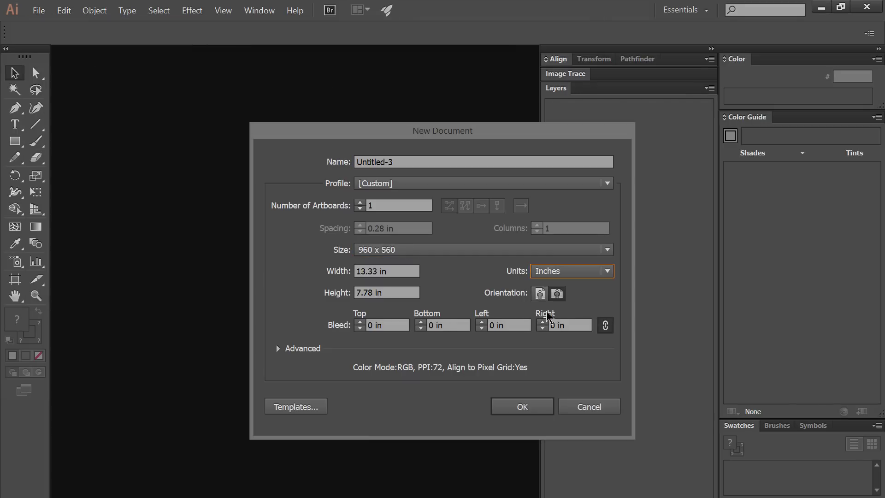
drag(399, 271, 333, 291)
text(11)
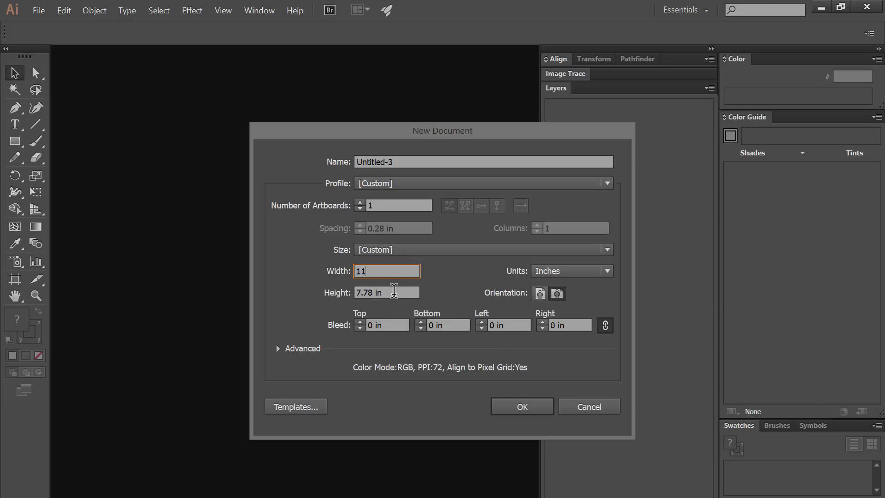
key(Tab)
text(14)
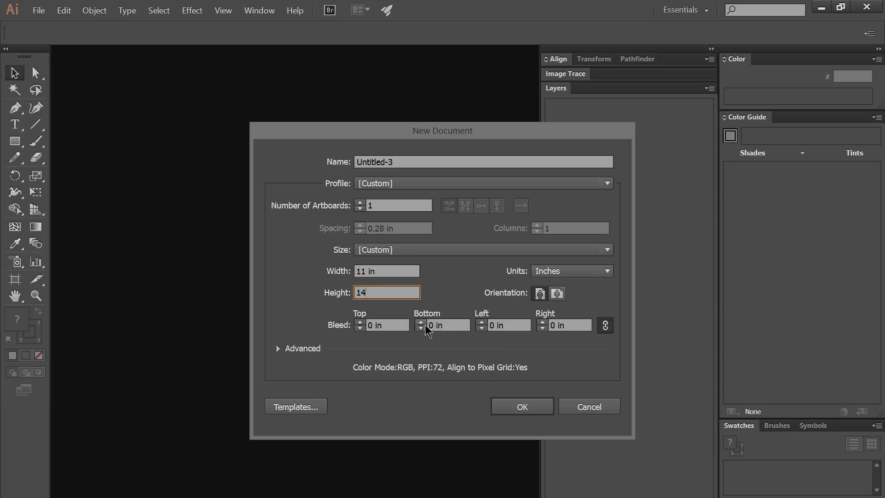
click(525, 407)
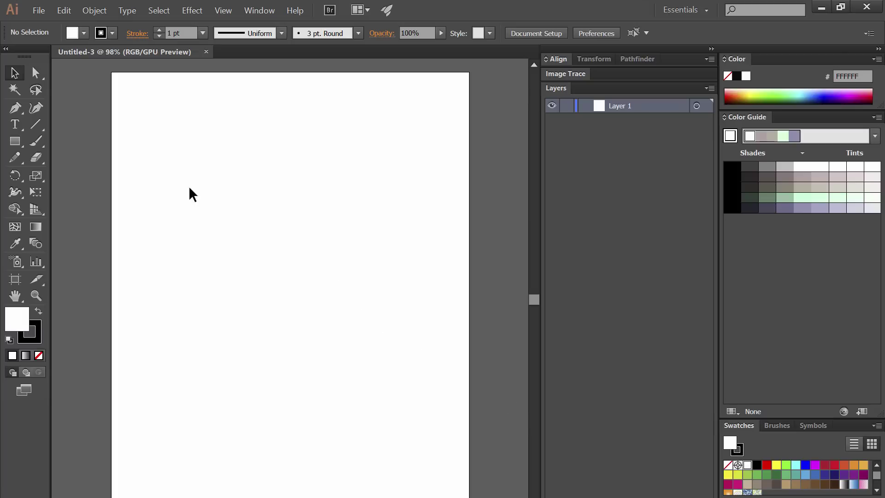
- Draw a tall ellipse, about 3.81 × 9.58 in, on the artboard
click(15, 141)
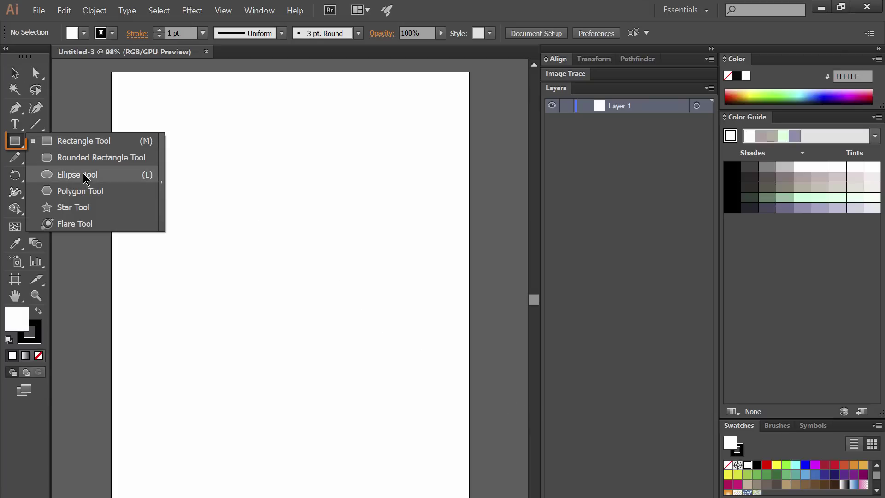
click(78, 174)
drag(240, 111, 365, 421)
- Raise the ellipse's stroke weight to 6 pt
click(15, 73)
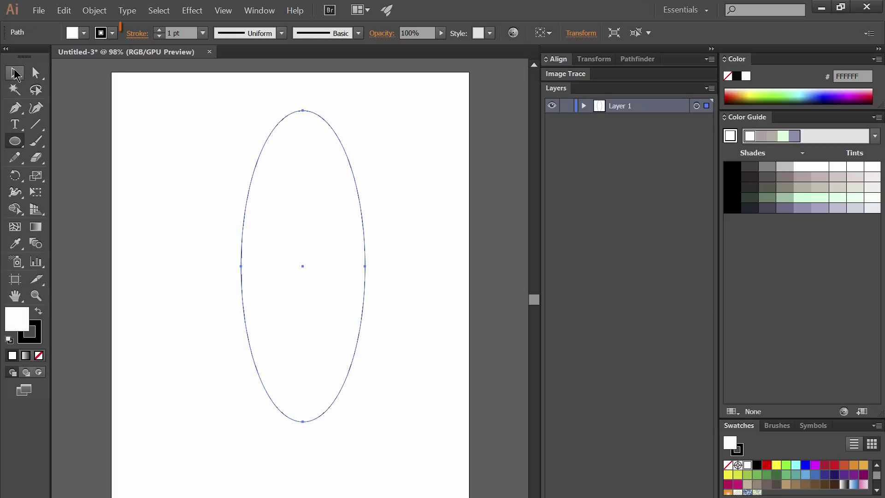
click(159, 31)
click(159, 30)
click(158, 31)
click(158, 31)
click(159, 31)
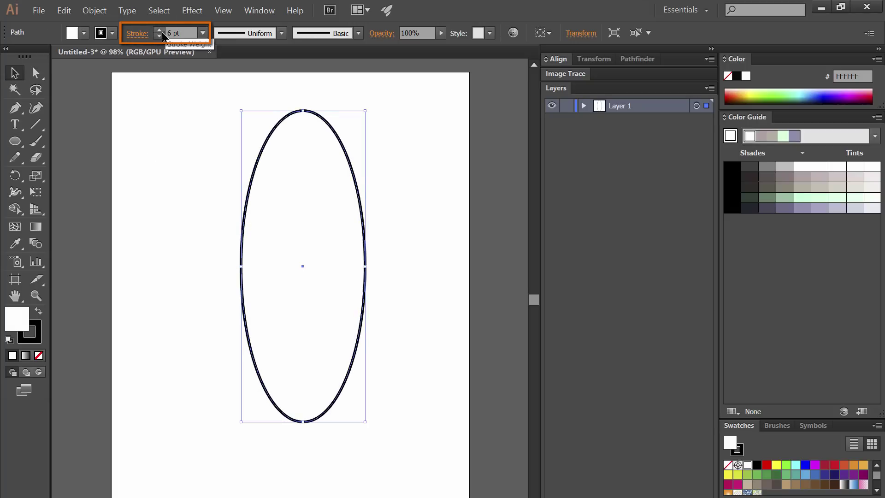
- Align the ellipse to the artboard's horizontal centre
click(557, 59)
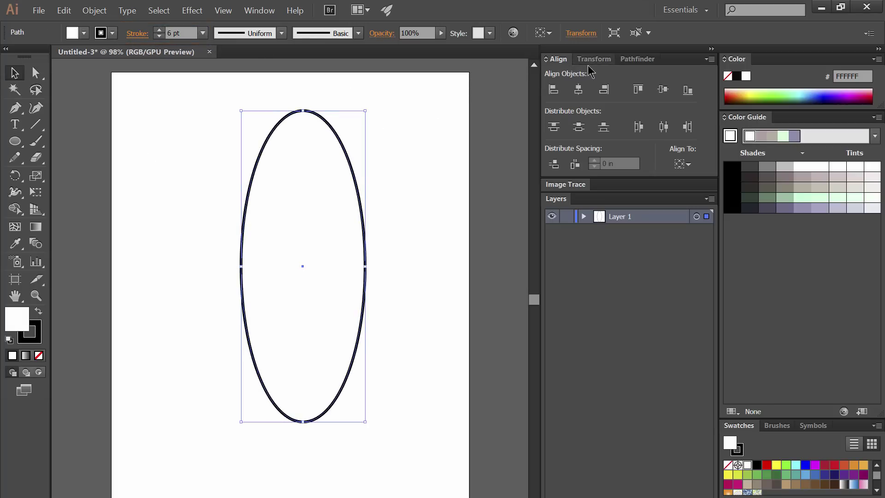
click(682, 164)
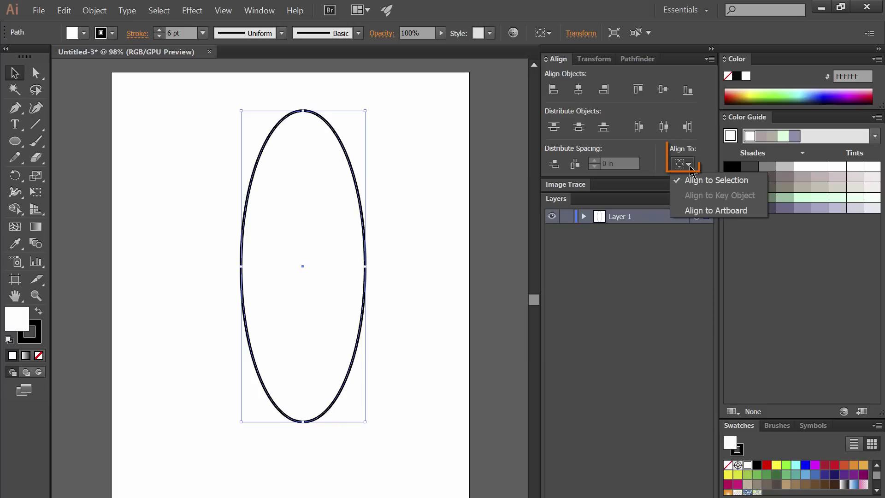
click(721, 211)
click(578, 89)
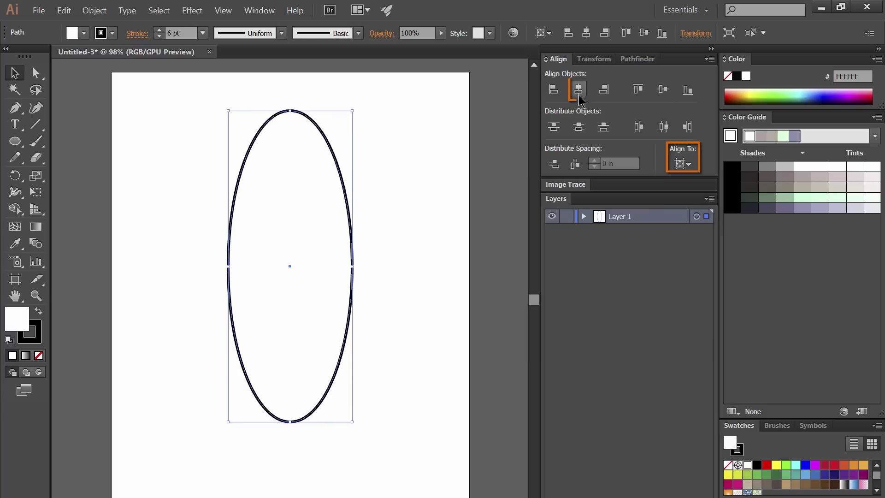
click(413, 303)
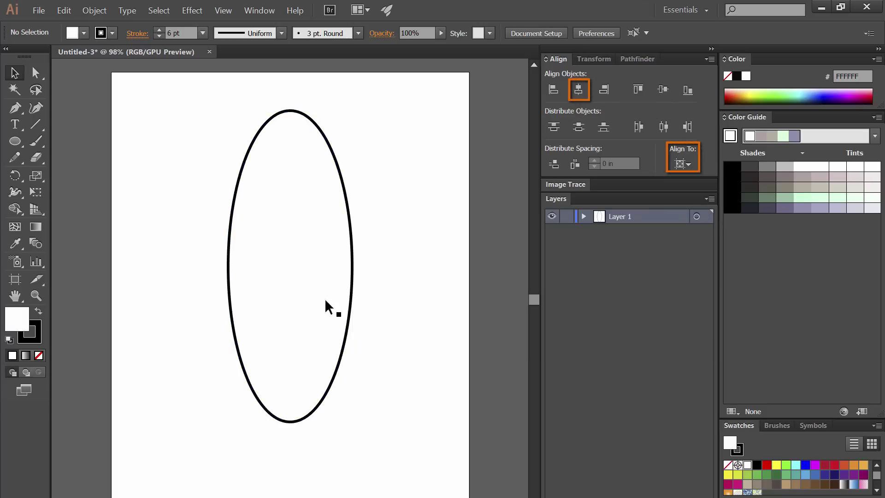
- Convert the ellipse's top anchor into a sharp pointed tip
key(a)
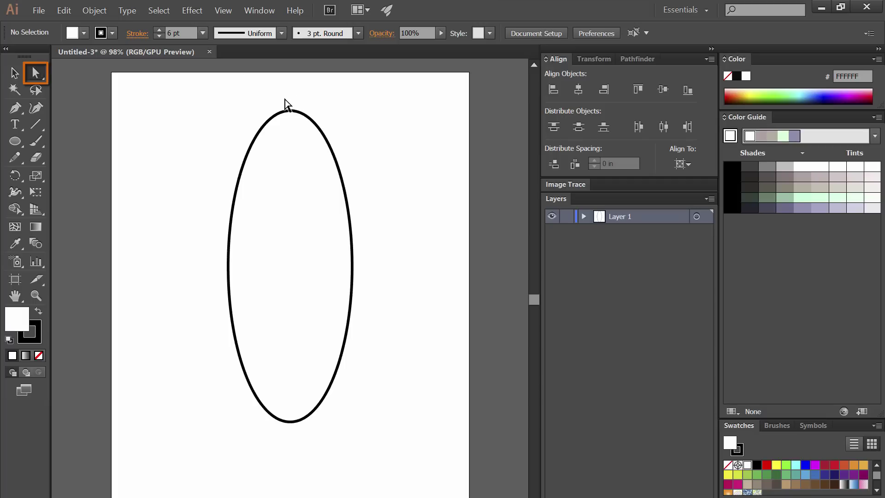
click(289, 111)
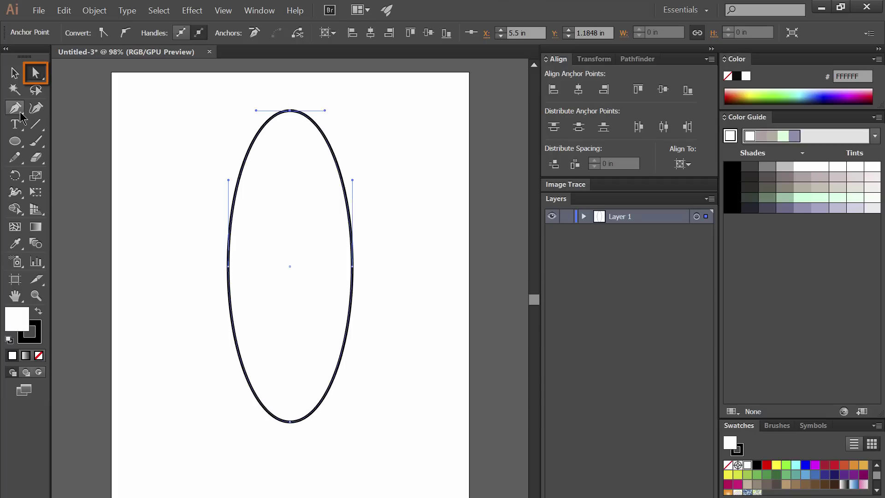
drag(21, 114, 95, 155)
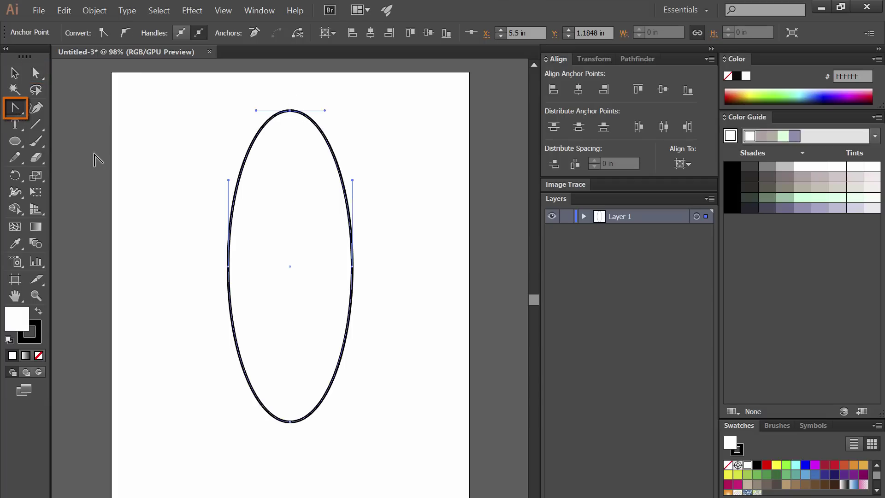
click(290, 110)
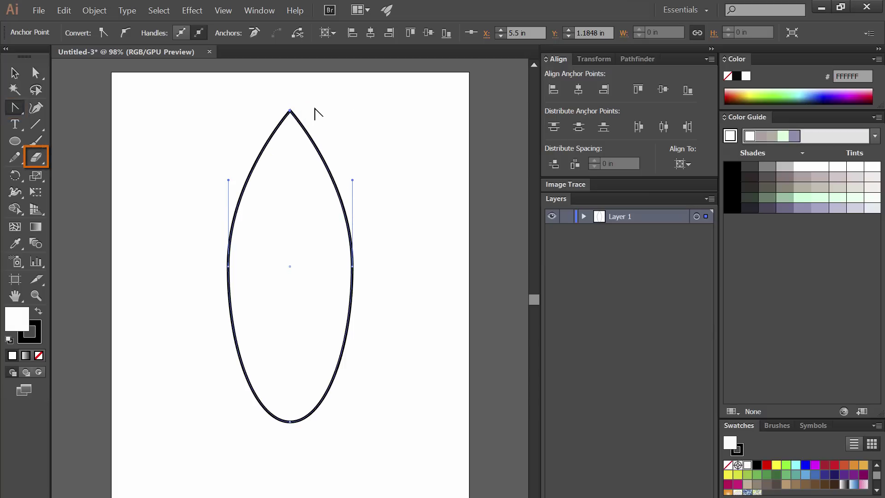
- Erase straight across the lower part, removing the bottom piece to leave a flat base
click(36, 156)
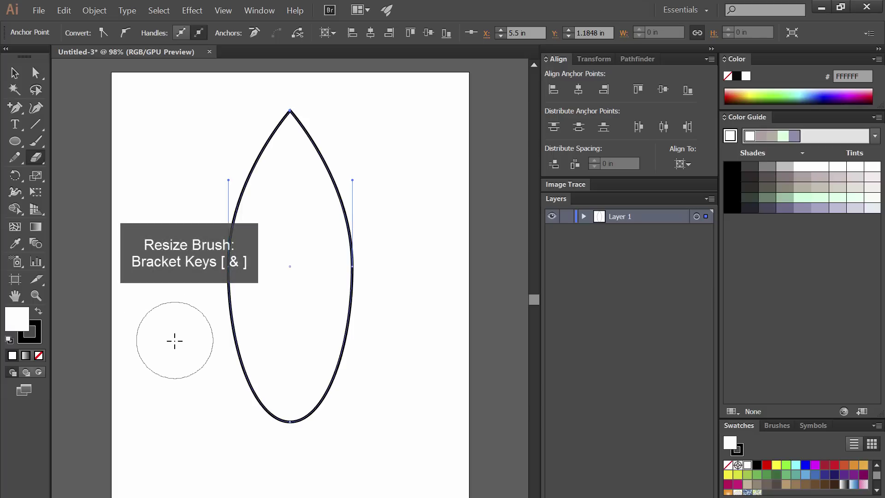
key(bracketleft)
key(bracketleft)
key(bracketleft)
key(bracketleft)
key(bracketleft)
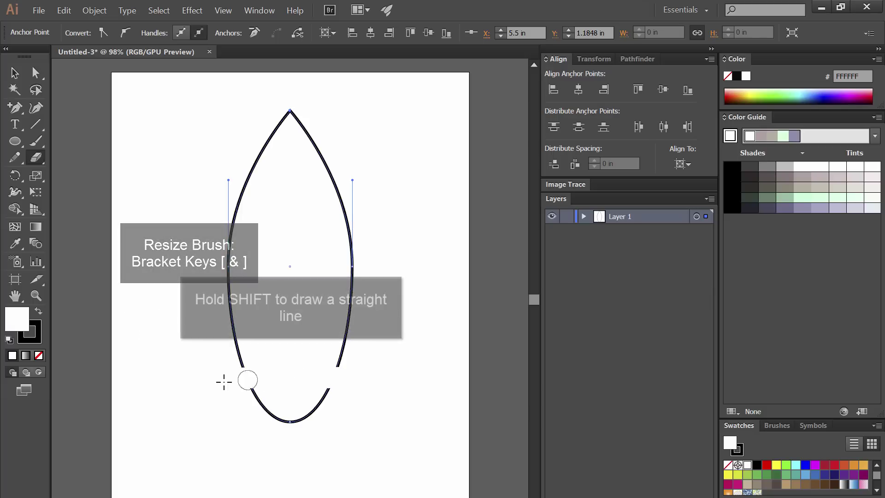
drag(239, 376, 365, 389)
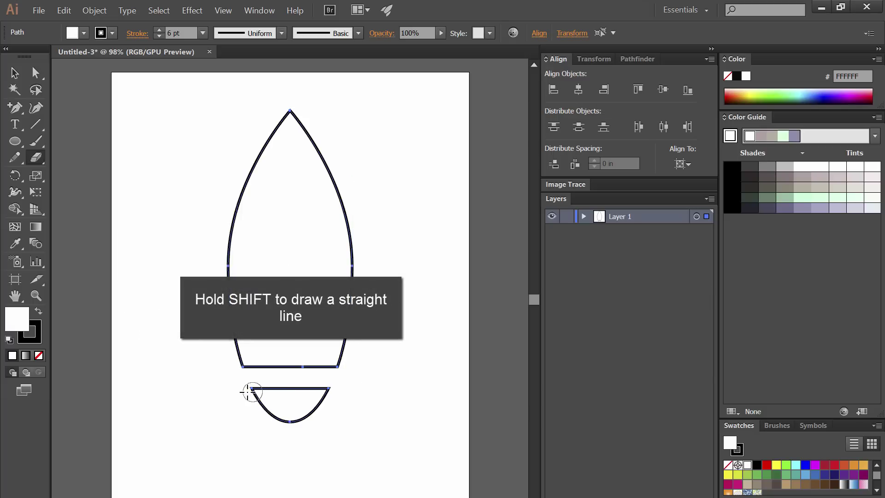
mouse_move(249, 391)
mouse_down()
mouse_move(314, 391)
mouse_move(257, 412)
mouse_move(257, 430)
mouse_move(359, 445)
mouse_up()
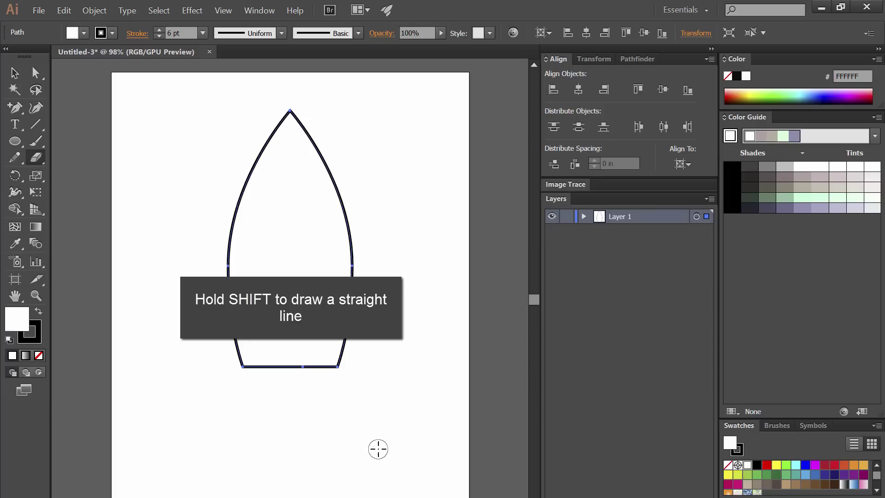
click(14, 73)
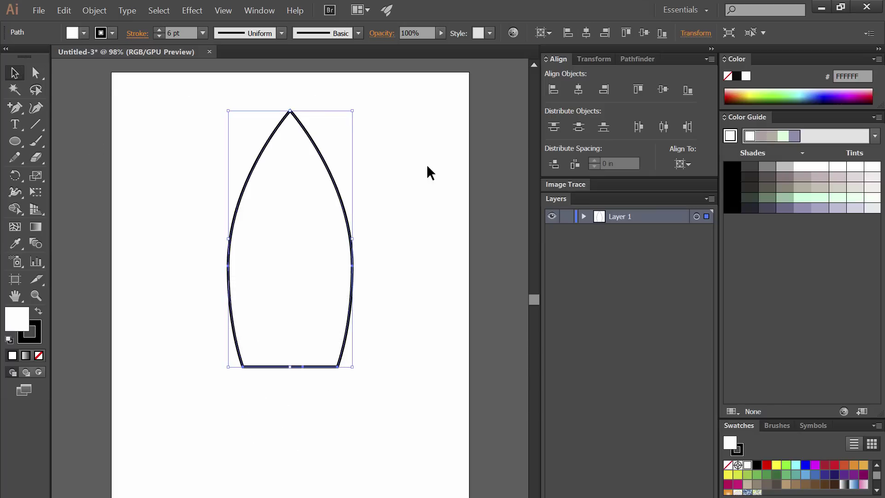
- Draw two horizontal lines across the body, one below the nose and one near the bottom
click(421, 178)
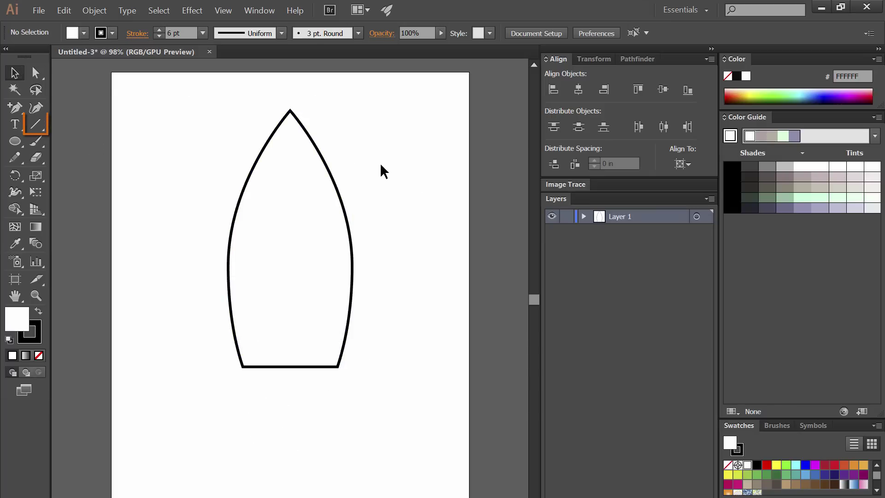
drag(245, 185, 335, 184)
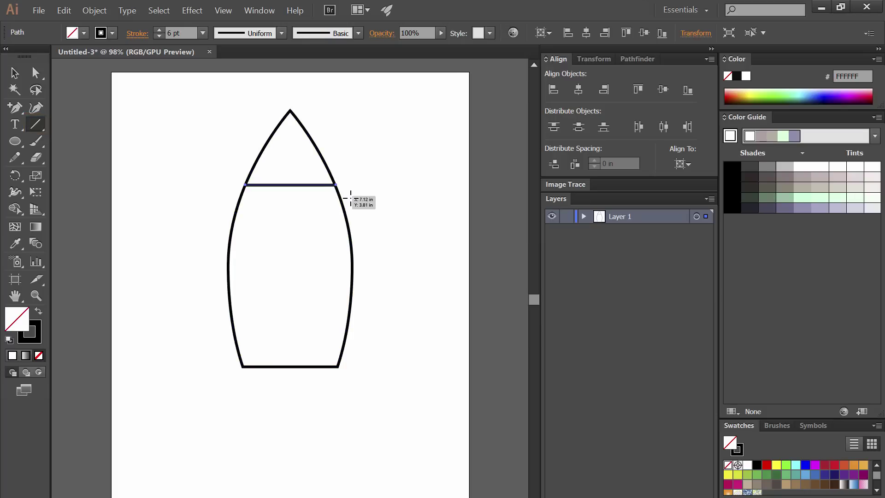
click(14, 73)
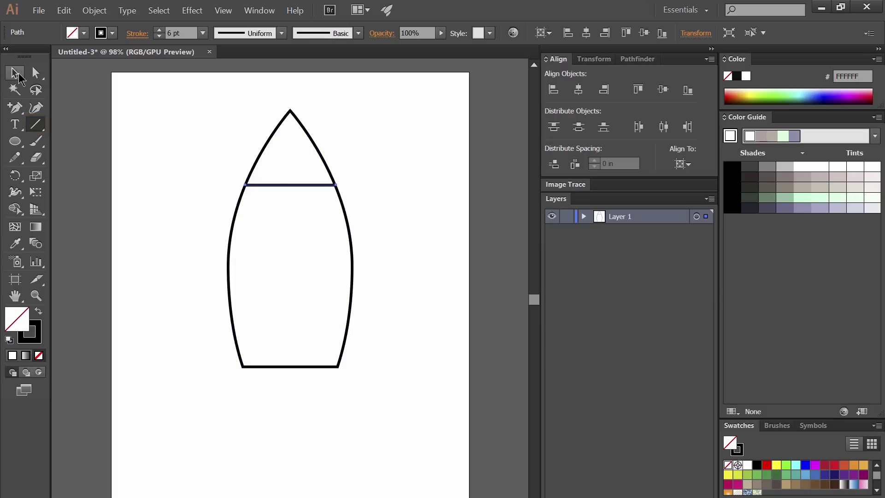
click(390, 148)
key(backslash)
drag(236, 345, 344, 345)
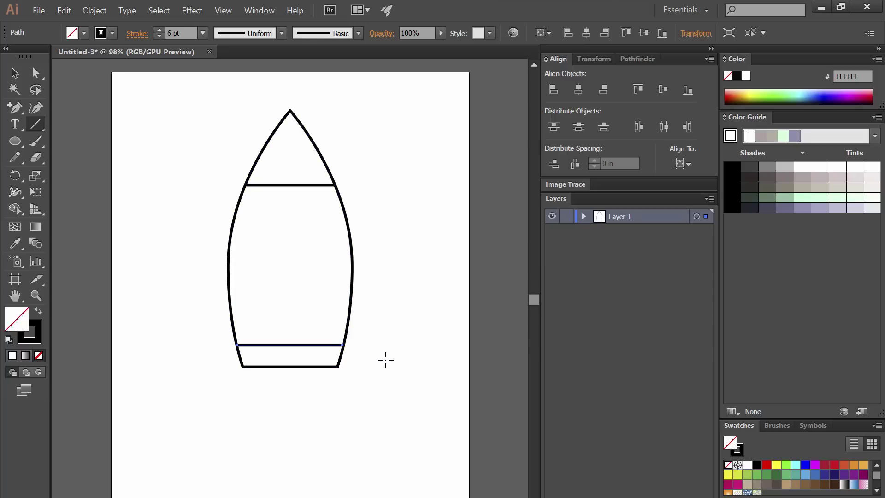
- Rename the rocket's layer to body and lock it
double_click(620, 216)
text(body)
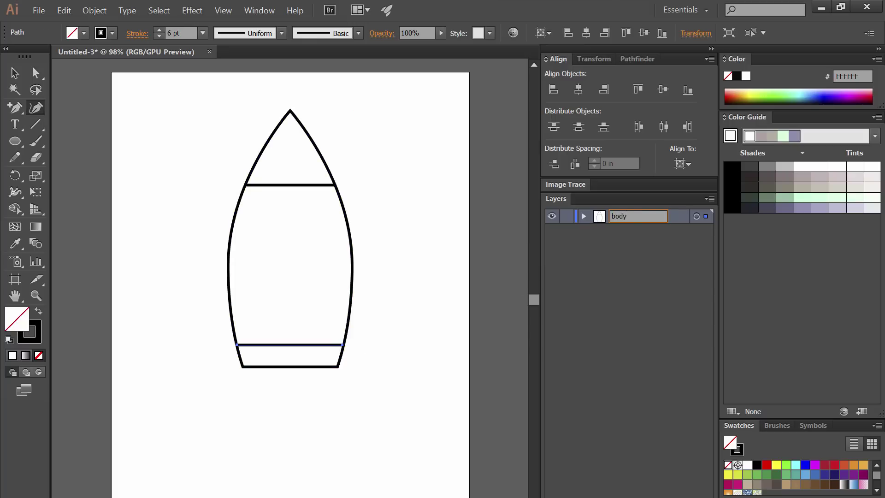
key(Return)
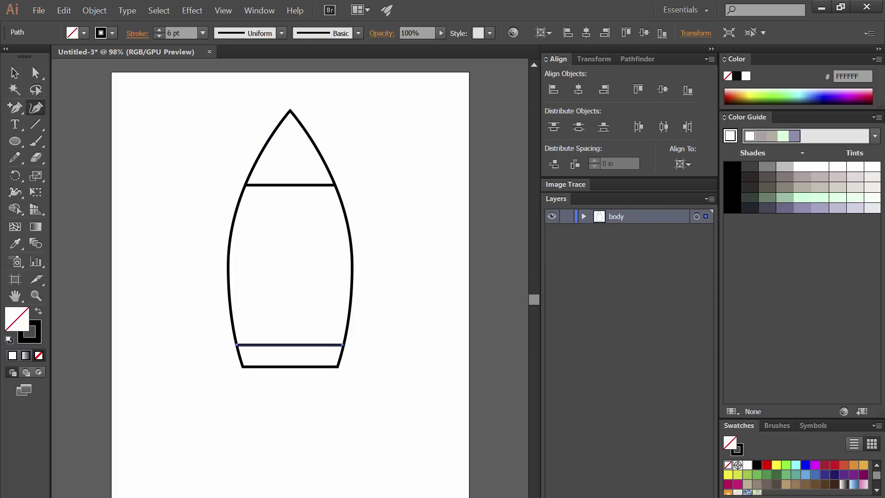
click(567, 216)
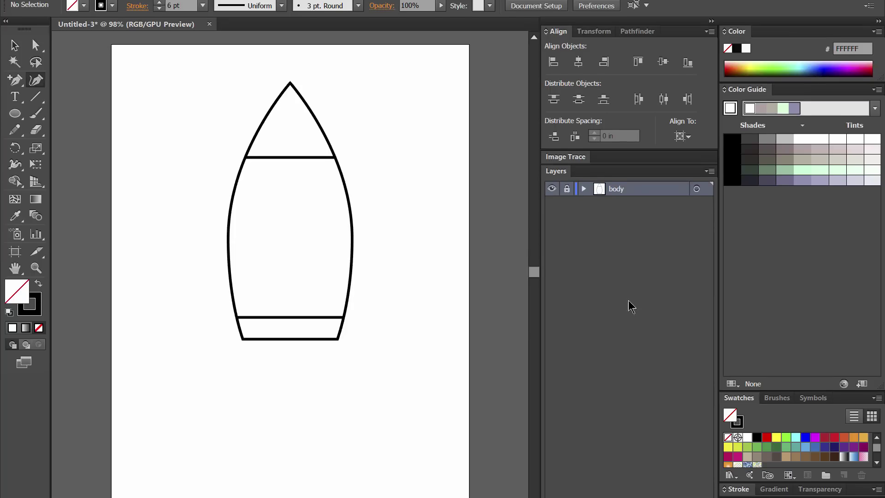
click(676, 497)
- Add two new layers named fins and port, and make fins active
double_click(620, 161)
text(fins)
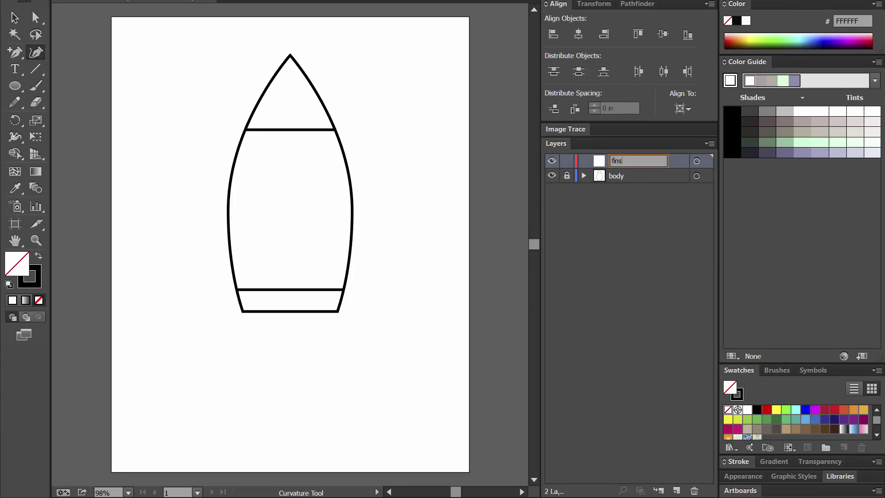
key(Return)
key(ctrl+l)
double_click(619, 161)
text(port)
key(Return)
click(617, 176)
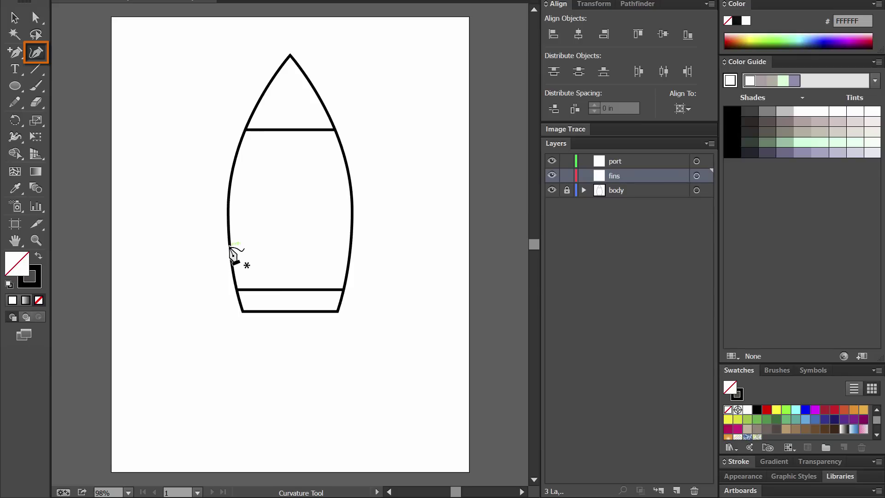
- Draw a curved, swept-back fin with a sharp bottom tip from the body's lower left edge
click(228, 246)
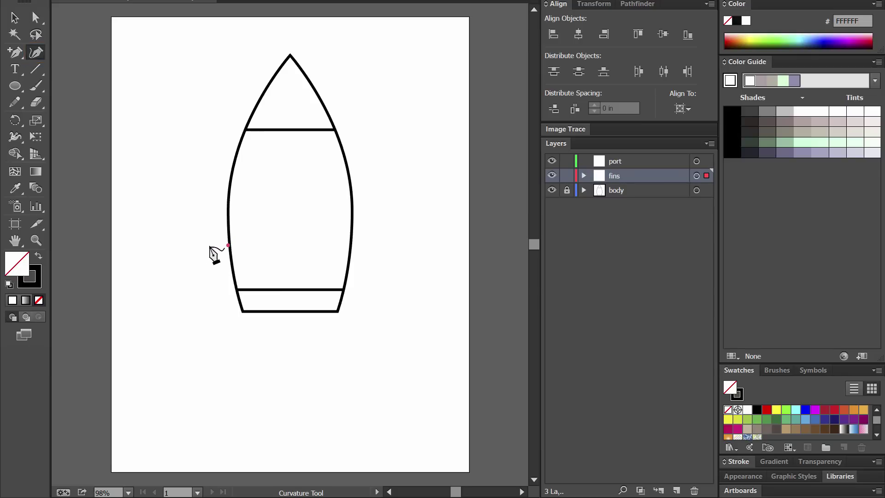
click(204, 251)
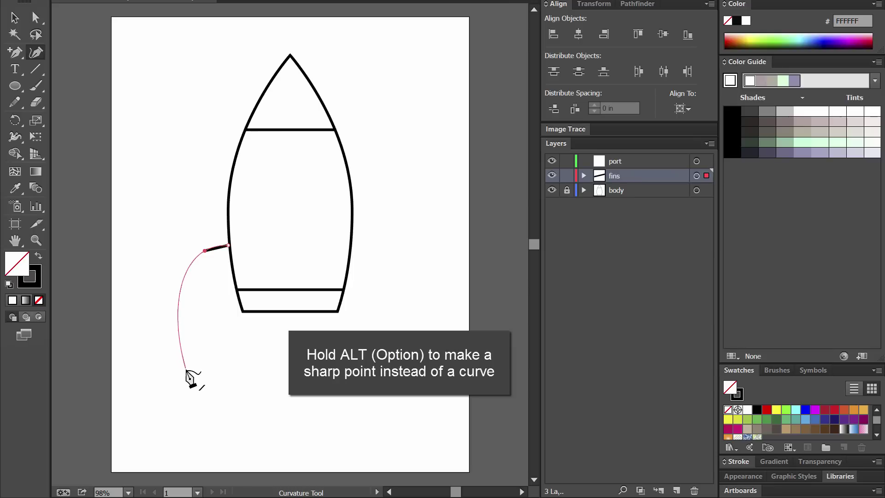
click(186, 369)
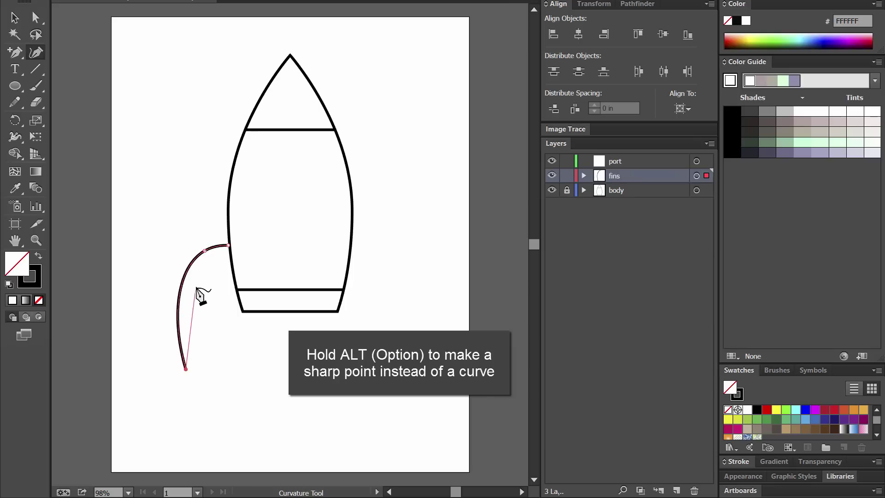
click(196, 287)
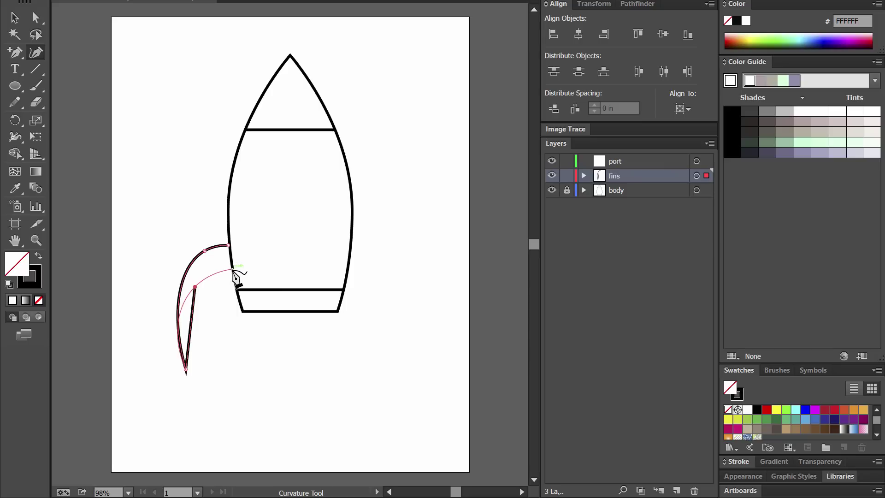
click(233, 270)
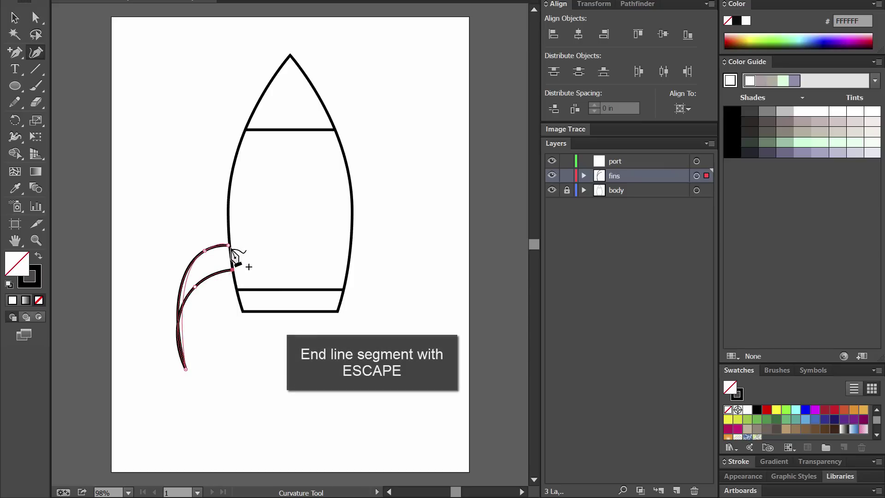
key(Escape)
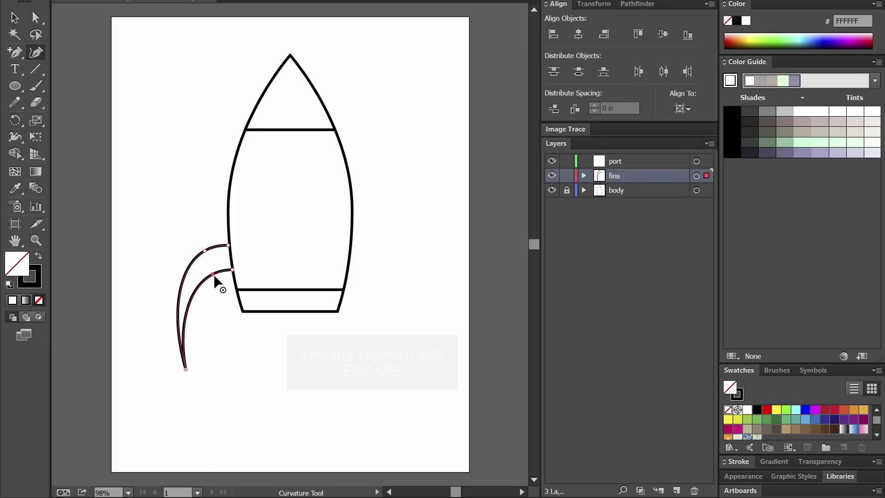
click(212, 274)
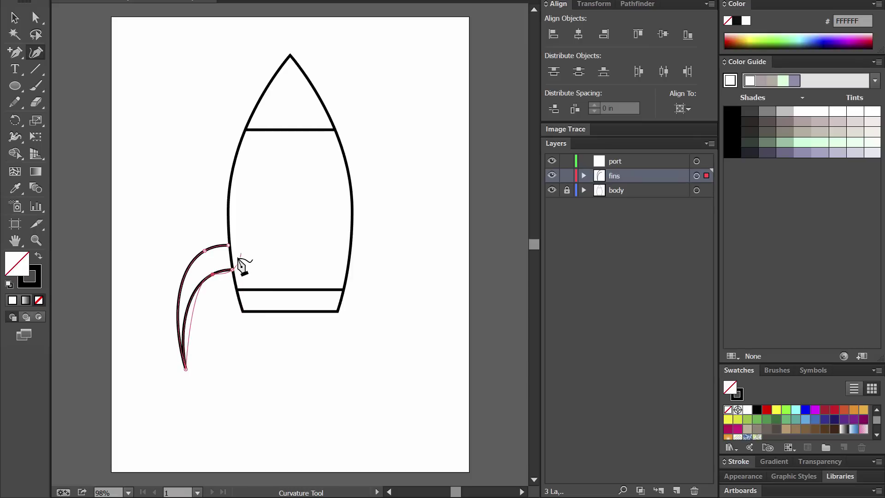
click(233, 270)
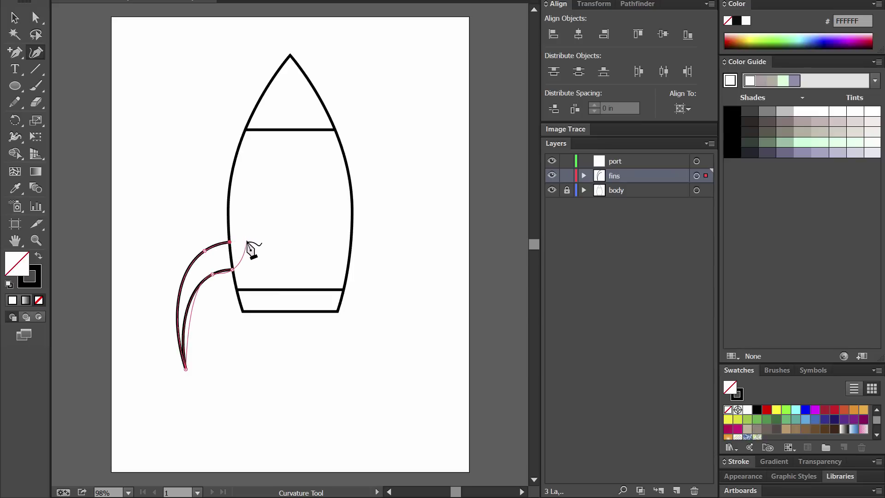
key(Escape)
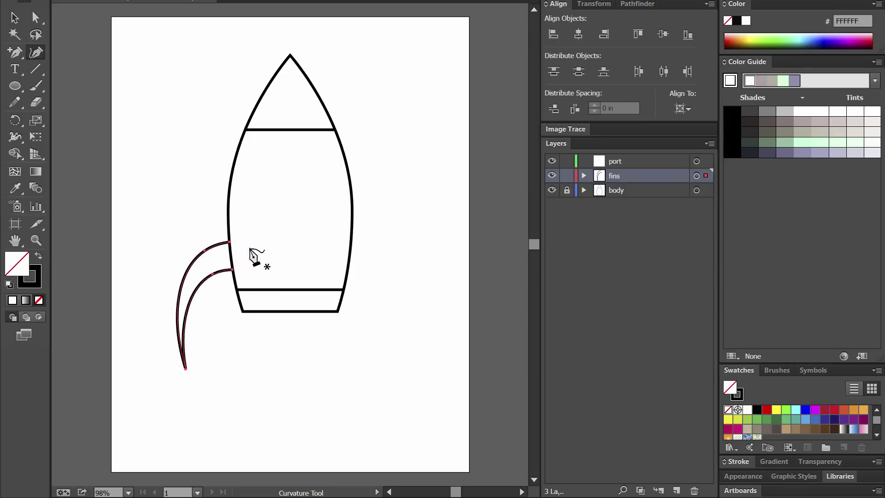
- Narrow the left fin and drop a copy of it right of the body
click(17, 20)
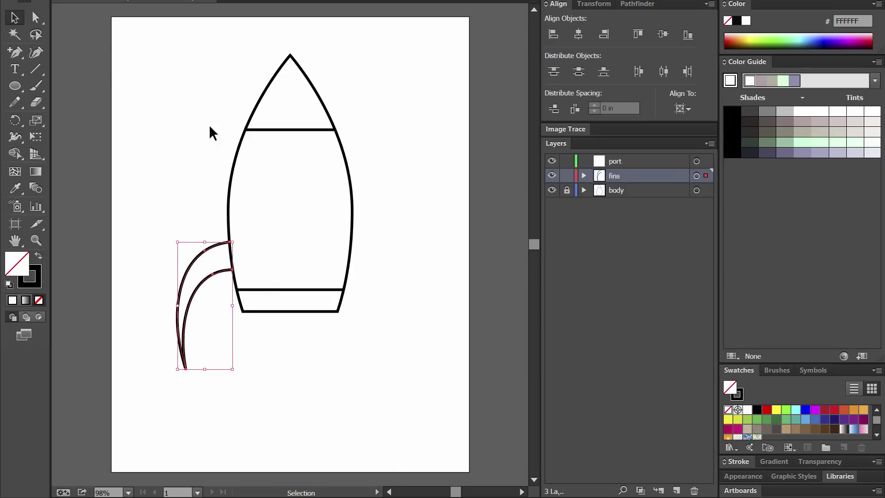
drag(178, 305, 194, 306)
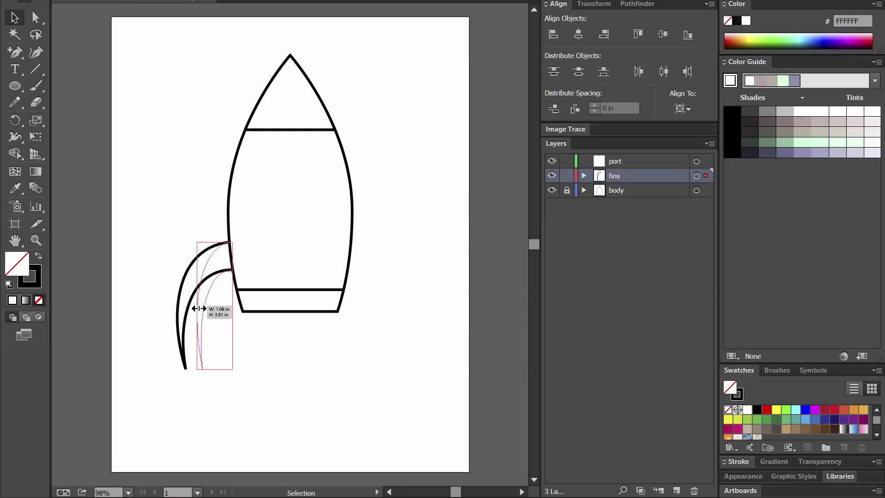
click(384, 303)
drag(215, 276, 373, 277)
drag(373, 320, 373, 319)
- Reflect the copy vertically against the body and draw a line joining the fin tops
click(94, 10)
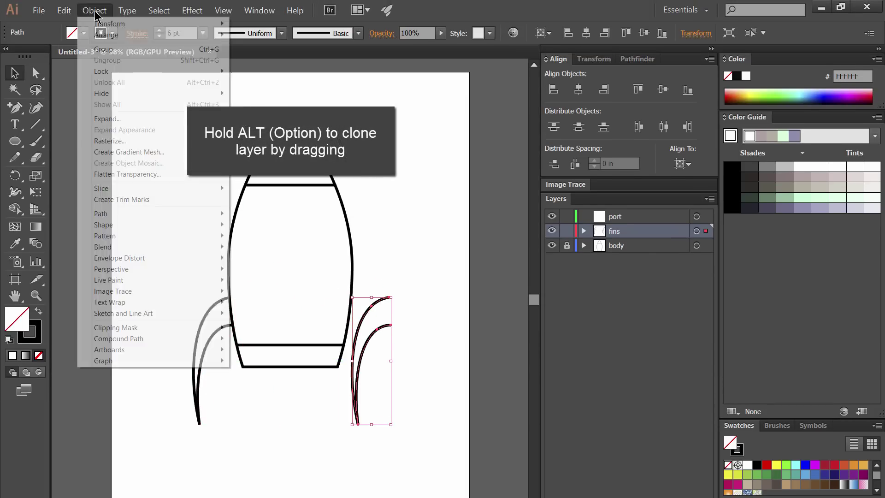
mouse_move(172, 29)
click(276, 60)
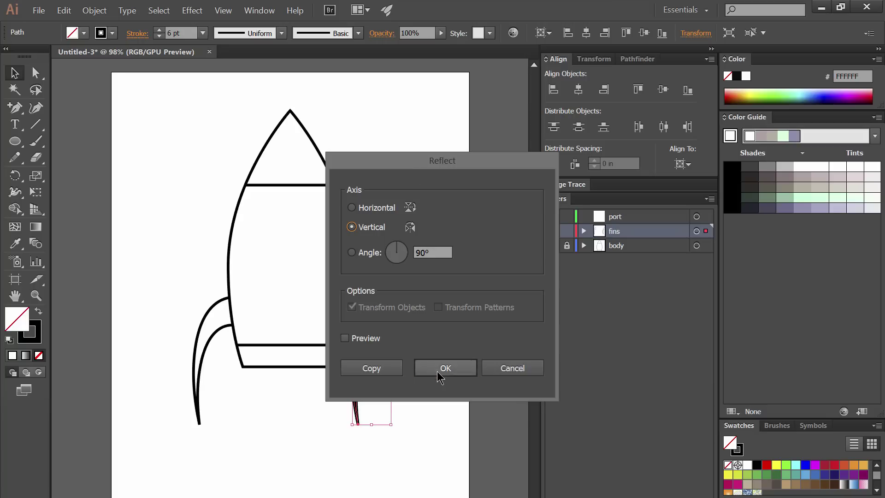
click(437, 372)
drag(367, 305, 363, 302)
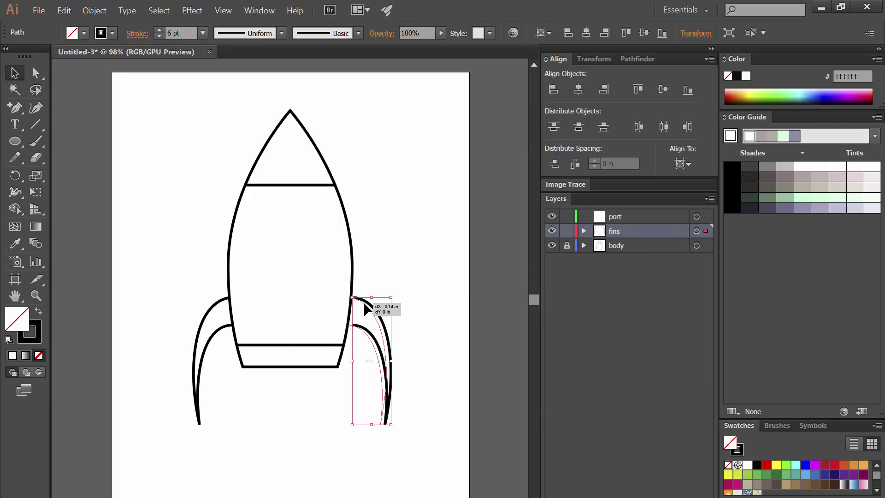
click(417, 304)
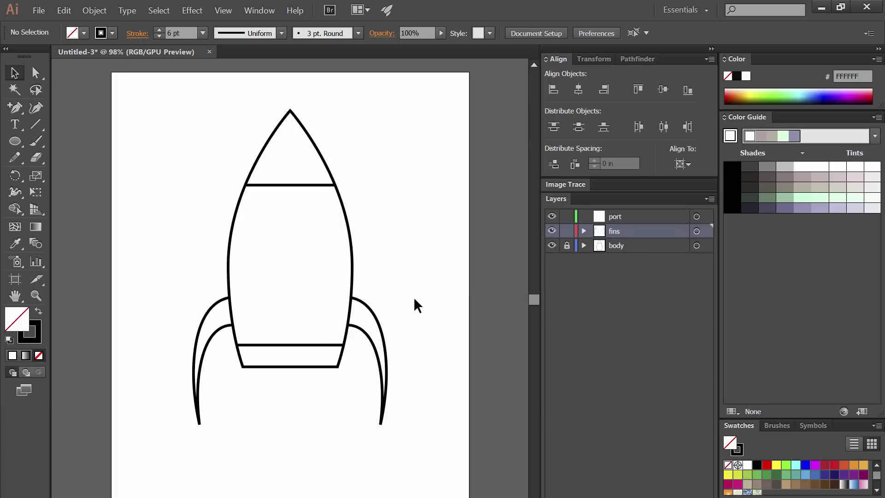
click(35, 124)
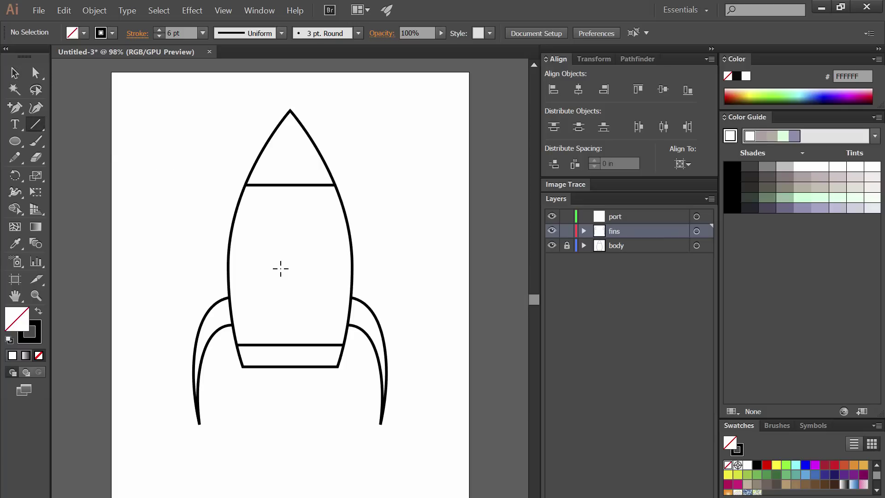
drag(230, 297, 350, 297)
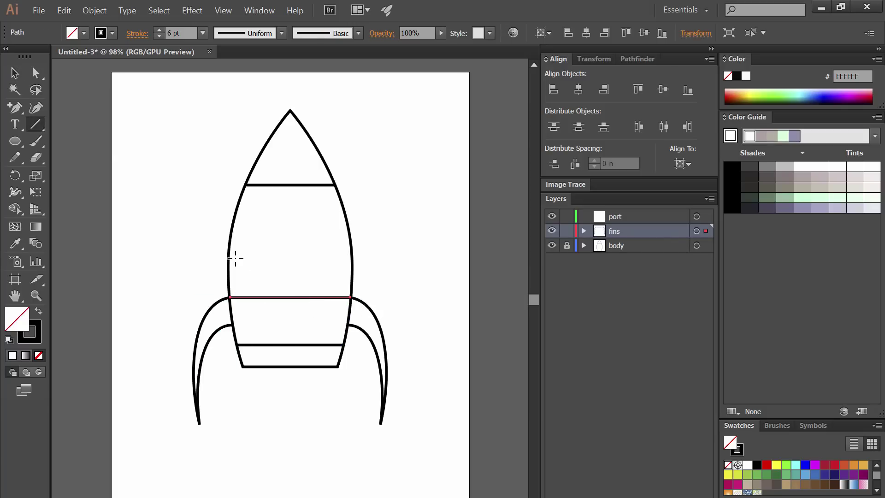
- Draw a thin vertical rectangle fin below the body's middle and delete the connecting line
drag(15, 140, 73, 140)
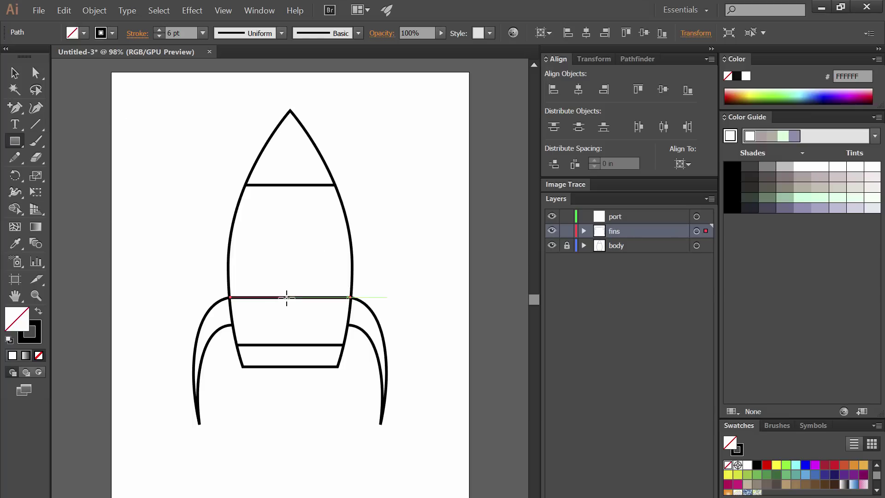
drag(286, 297, 291, 424)
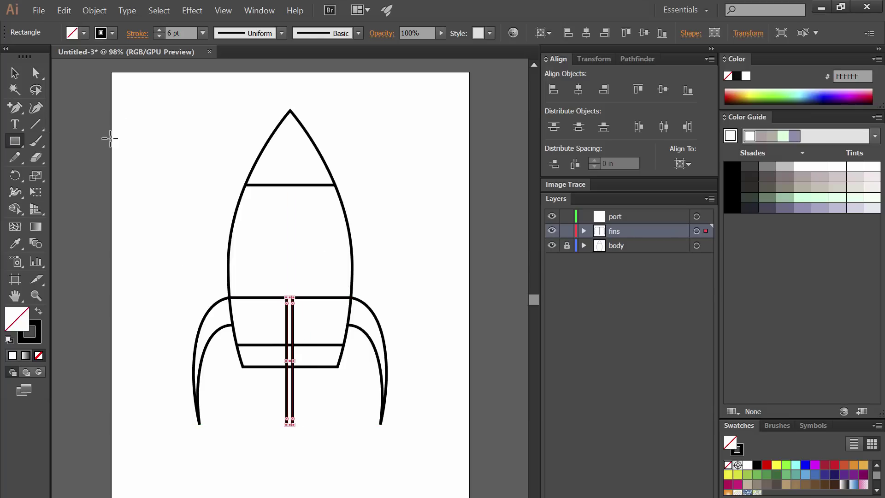
key(v)
click(360, 214)
click(313, 297)
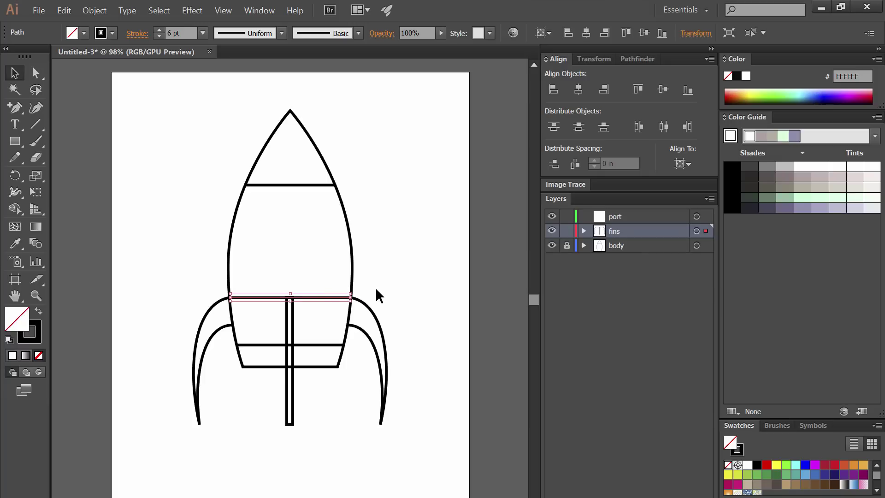
key(Delete)
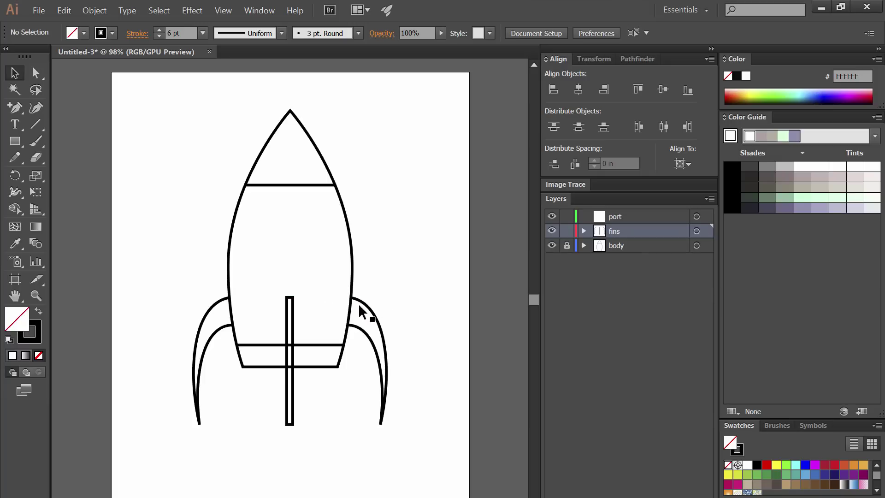
- Centre the rectangle horizontally and group it with both side fins
click(291, 309)
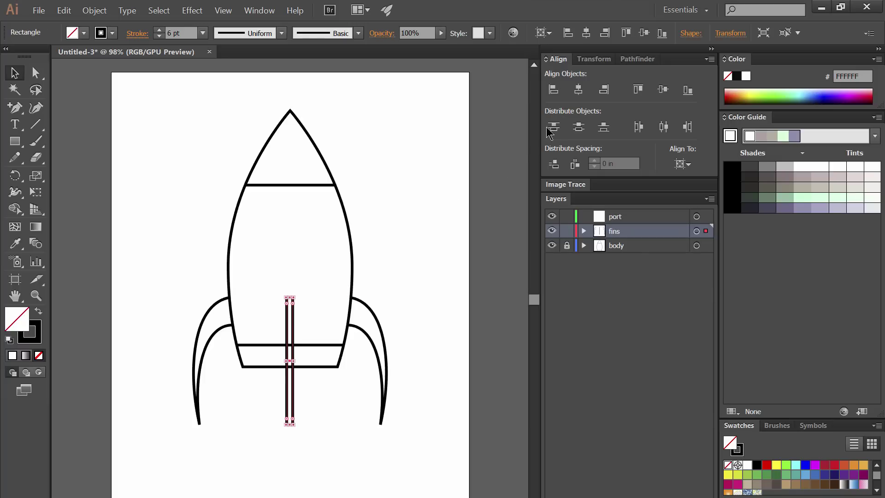
click(578, 89)
click(405, 325)
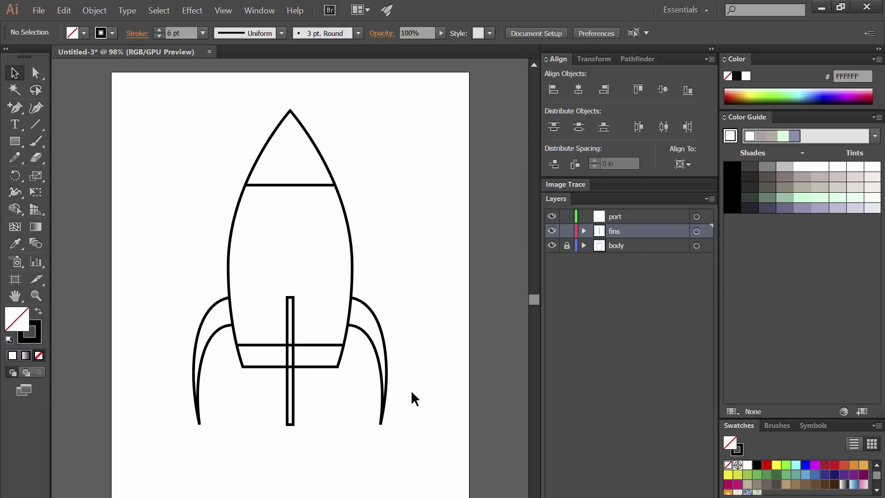
drag(411, 392, 326, 407)
drag(177, 399, 231, 426)
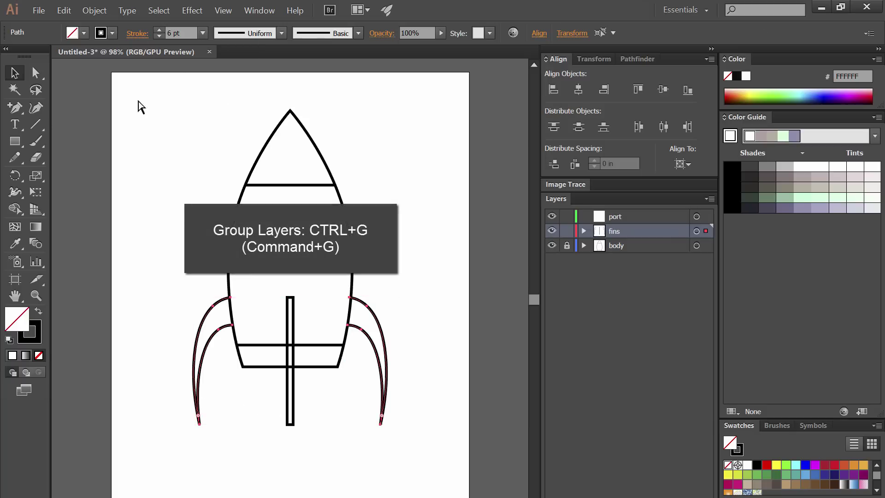
key(ctrl+g)
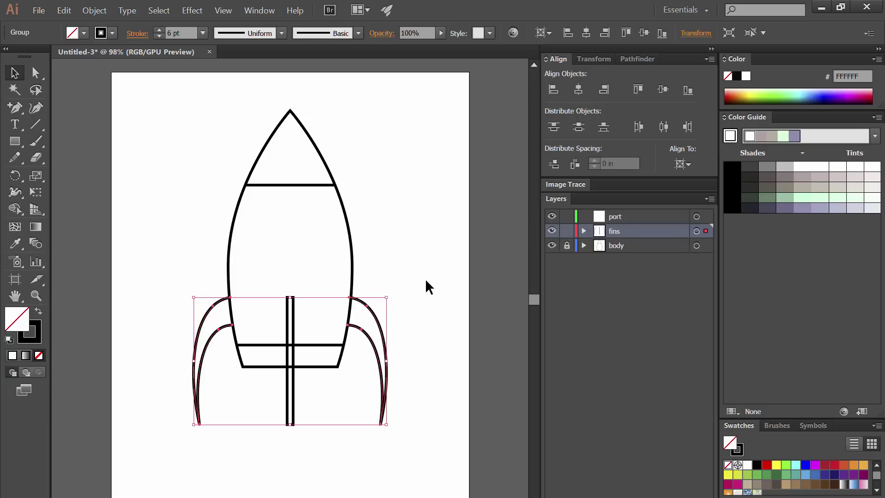
- Round the top and bottom corners of the centre stick using live corners
click(415, 298)
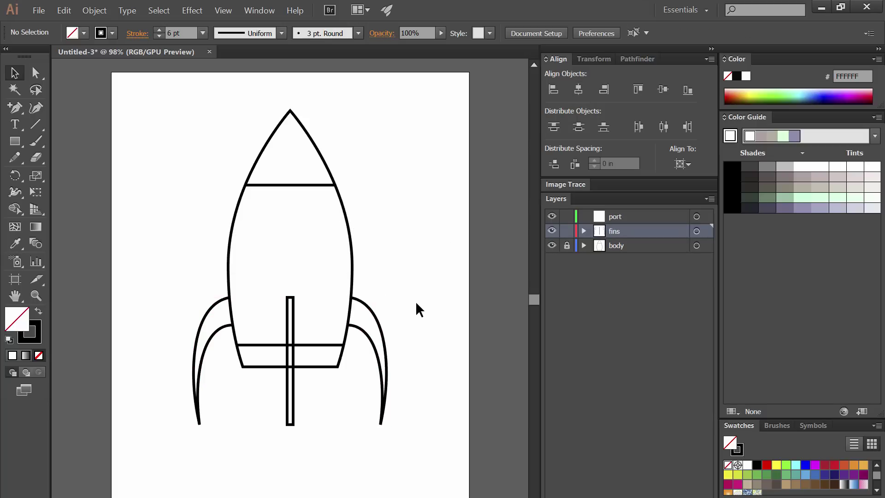
click(36, 73)
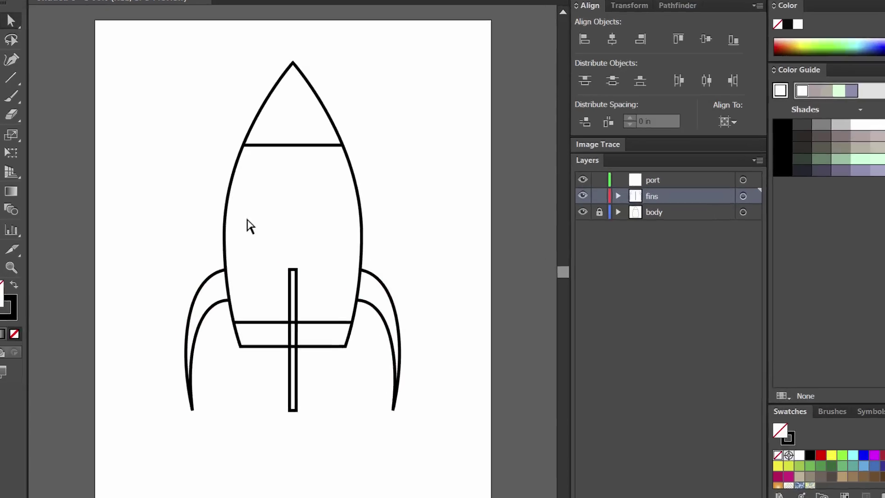
drag(278, 439, 297, 419)
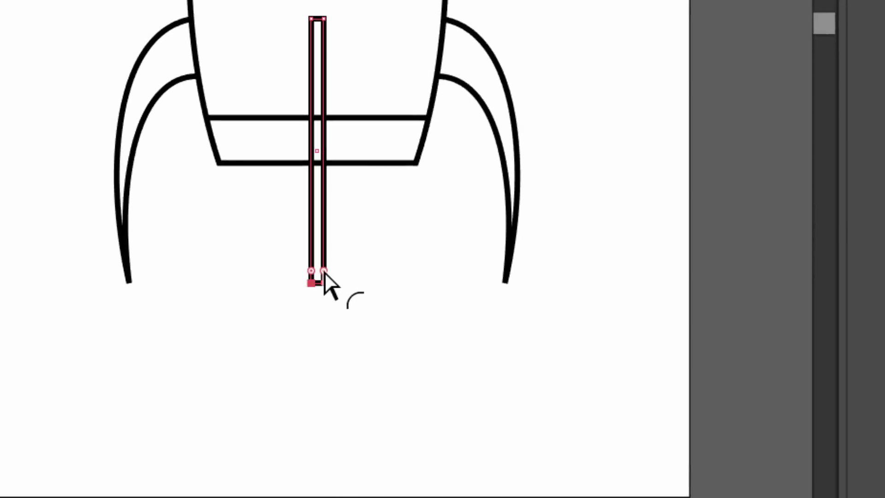
drag(322, 276, 310, 237)
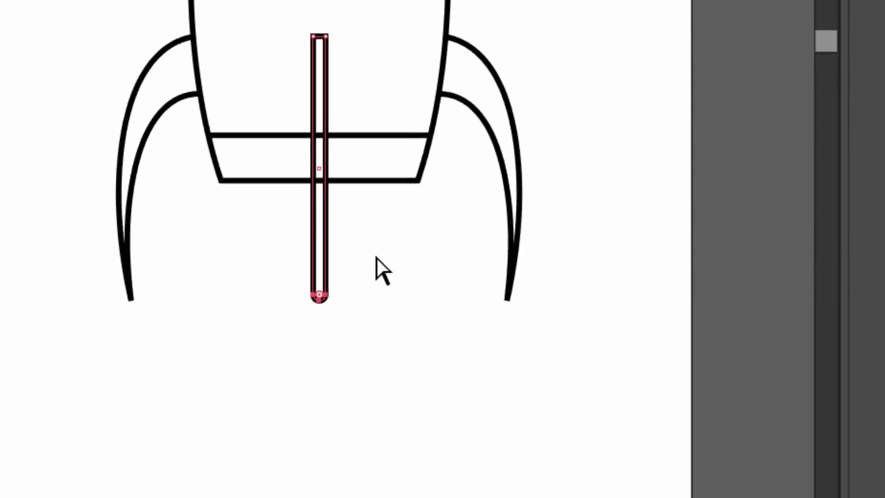
drag(302, 19, 320, 74)
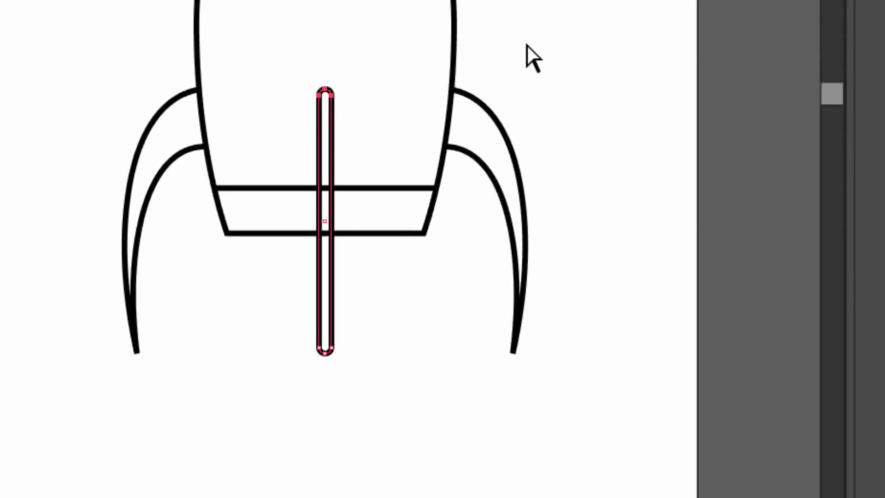
click(527, 46)
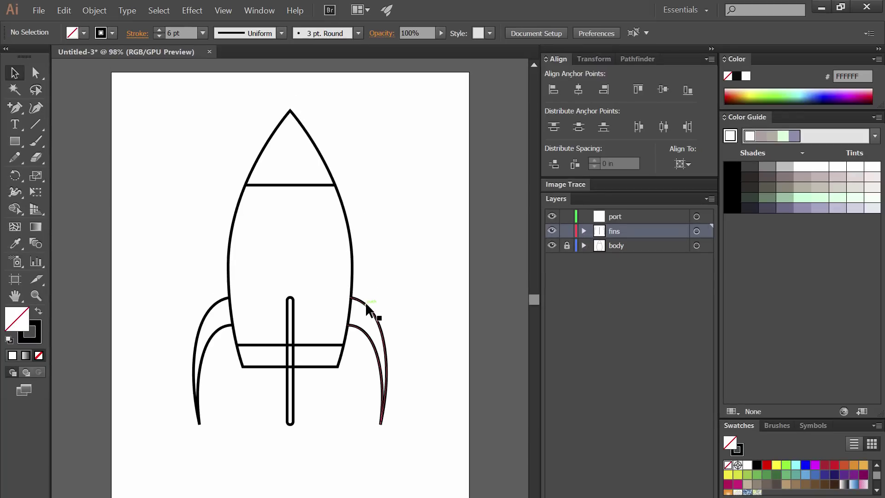
- Fill the fins group red and move the fins layer below the body layer
click(365, 302)
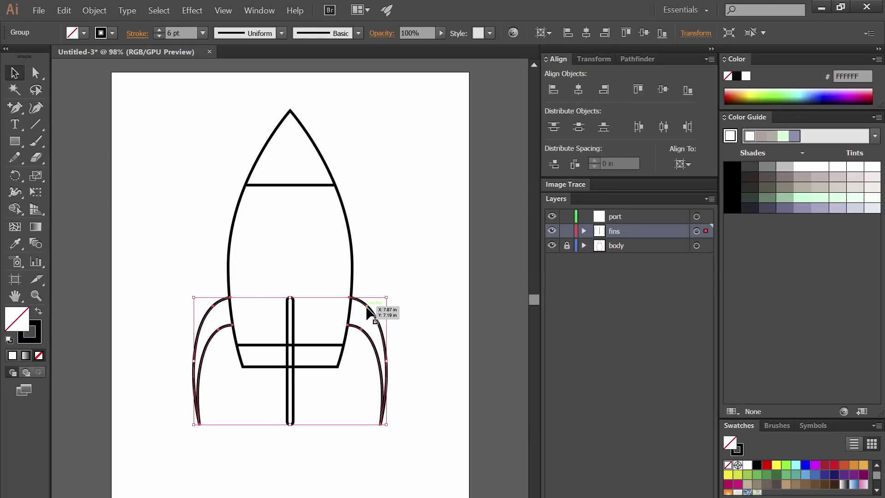
click(83, 33)
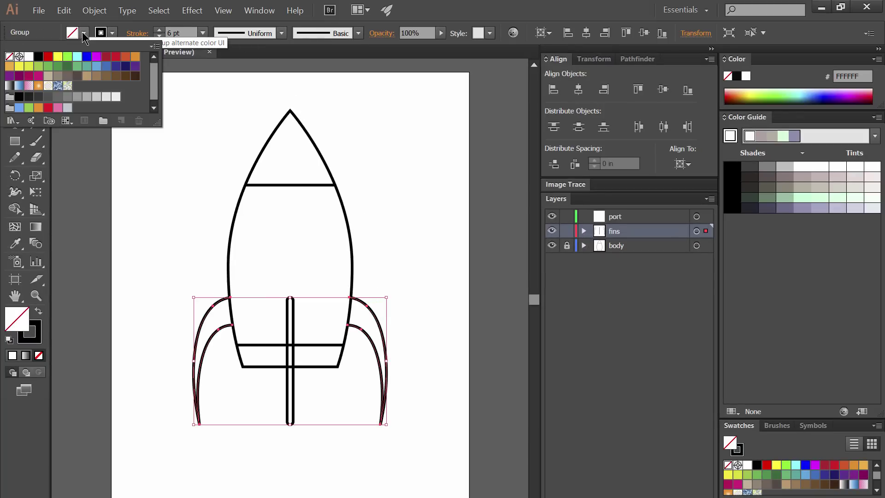
click(48, 56)
key(Escape)
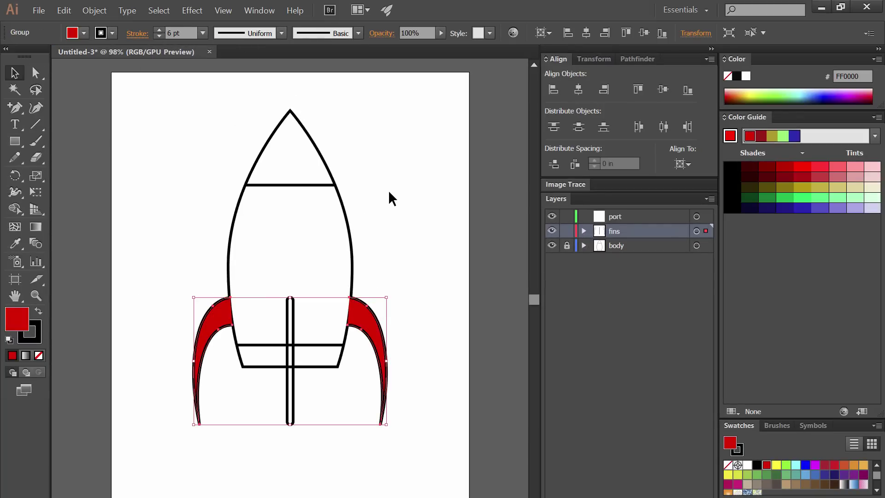
drag(630, 233, 624, 254)
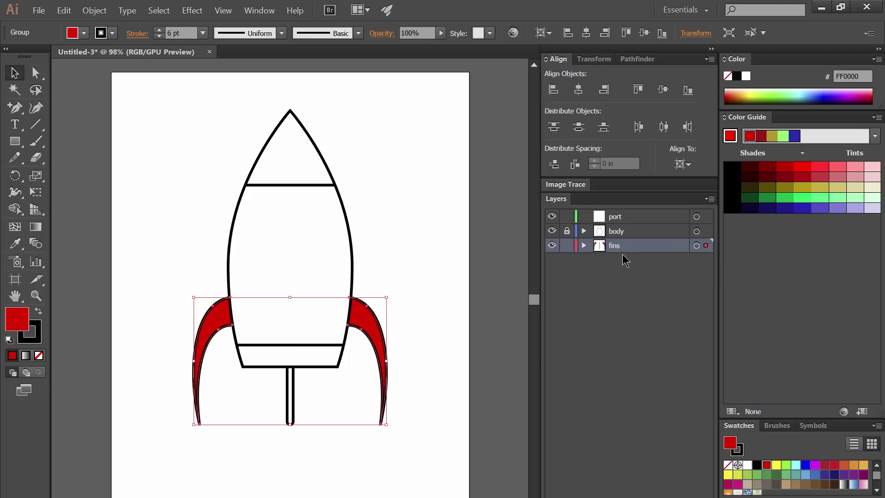
- With the centre stick selected, add a top layer named fin-fg
click(297, 433)
click(291, 409)
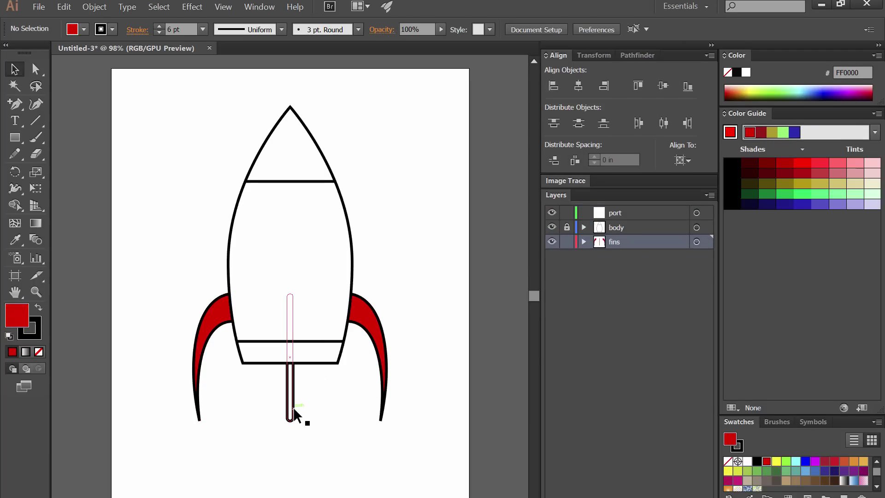
click(693, 490)
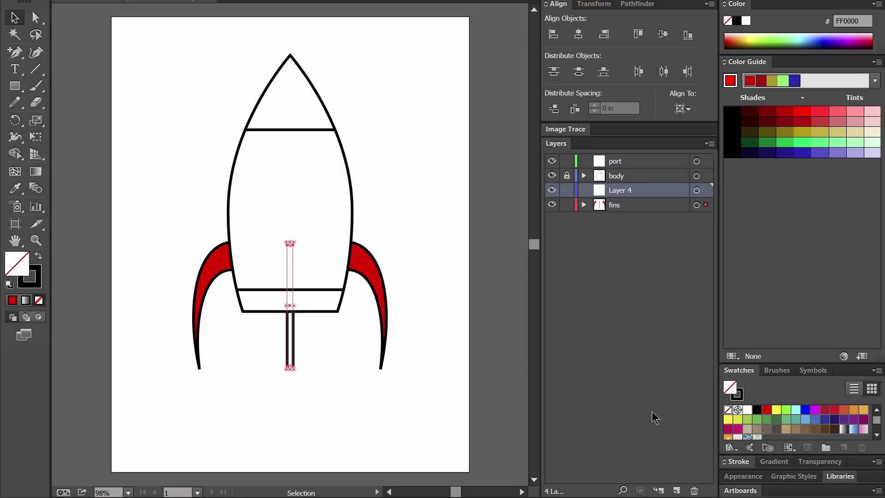
drag(626, 194, 620, 159)
double_click(622, 160)
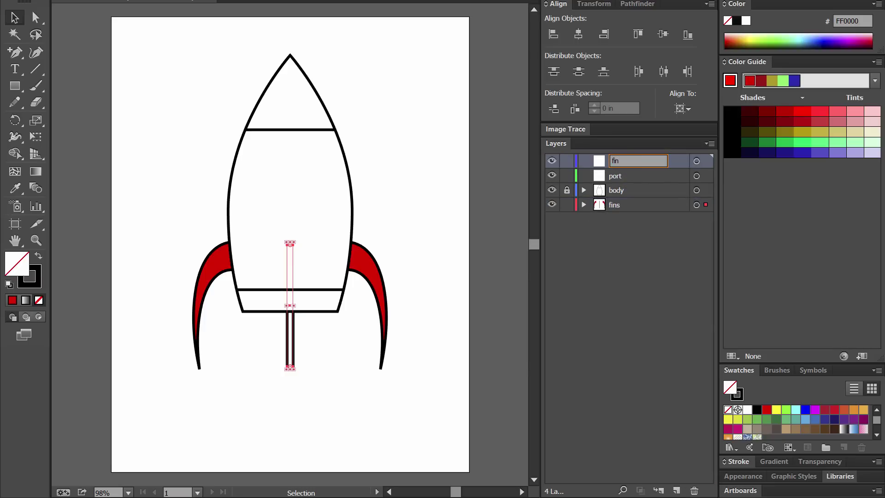
text(fin-fg)
key(Return)
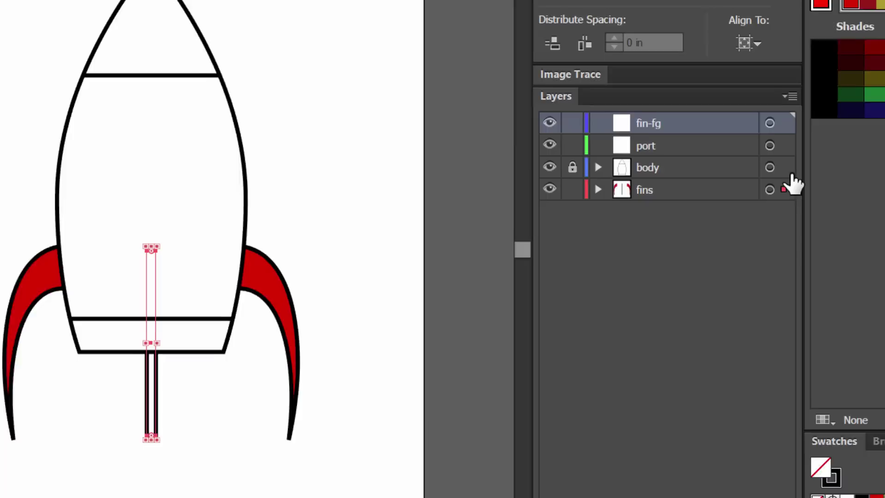
- Move the centre stick onto the fin-fg layer and fill it red
drag(820, 134, 820, 106)
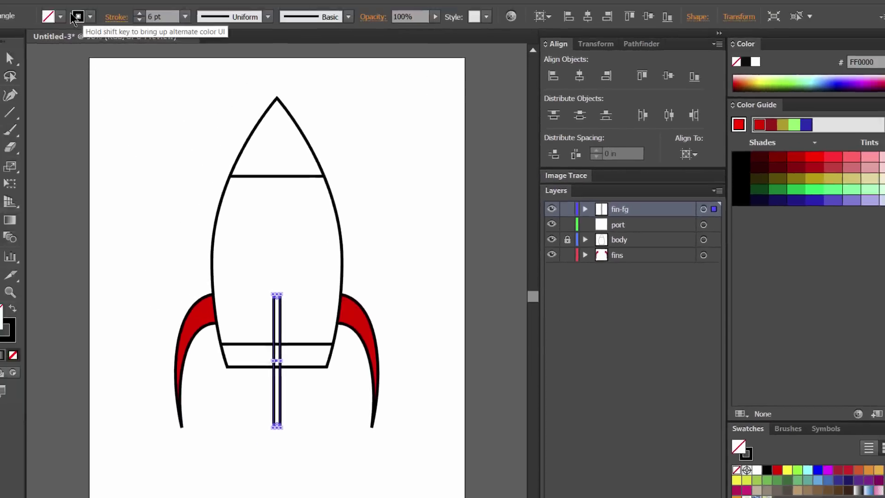
click(84, 33)
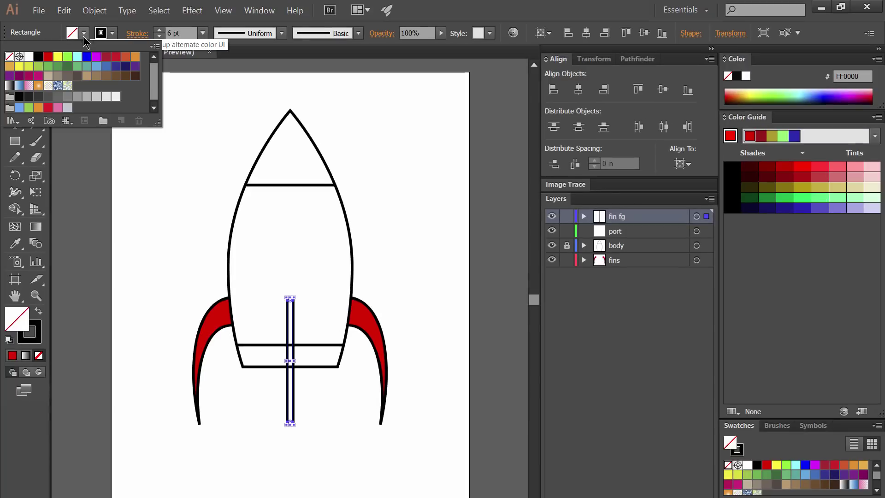
click(48, 56)
click(418, 233)
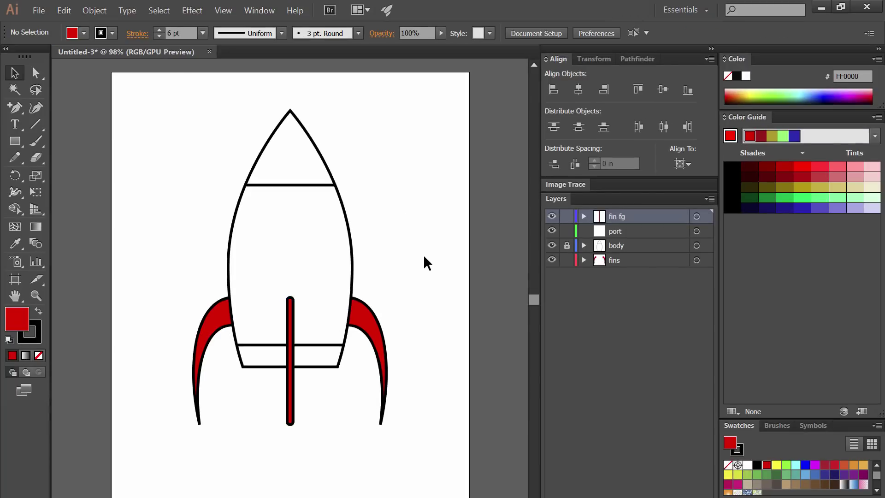
- On the port layer, draw a 2.04 in dark grey circle centred horizontally on the upper body
click(625, 232)
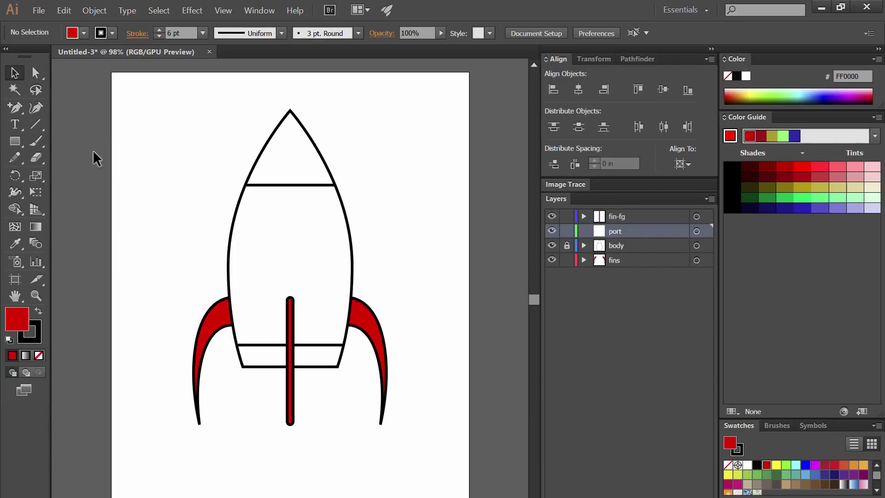
click(16, 144)
drag(19, 148, 90, 174)
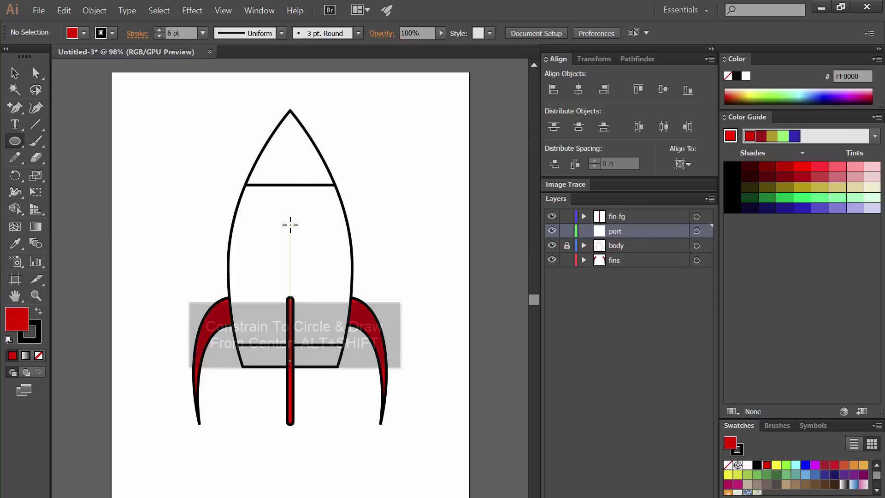
mouse_move(291, 231)
mouse_down()
mouse_move(319, 271)
mouse_move(312, 260)
mouse_up()
click(85, 33)
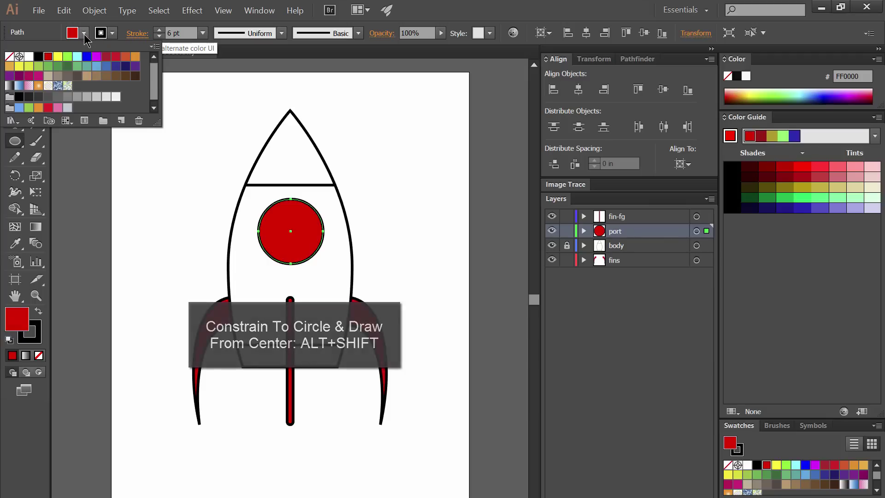
click(57, 97)
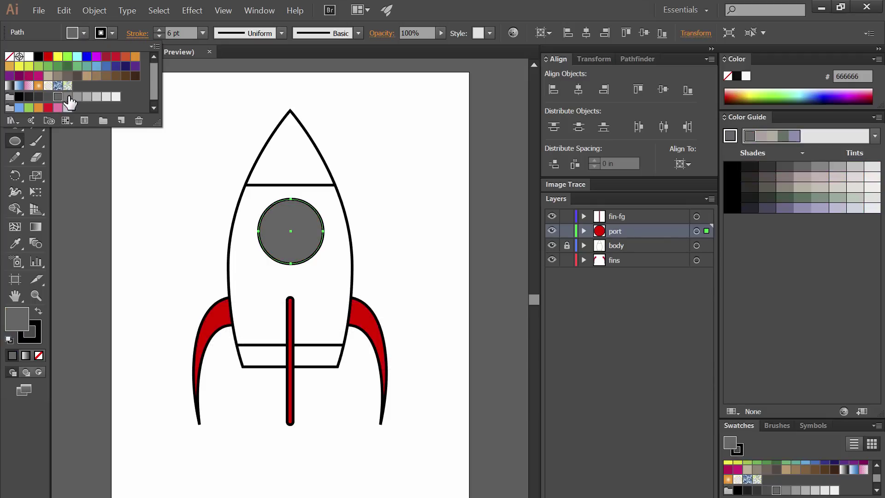
click(193, 59)
click(14, 73)
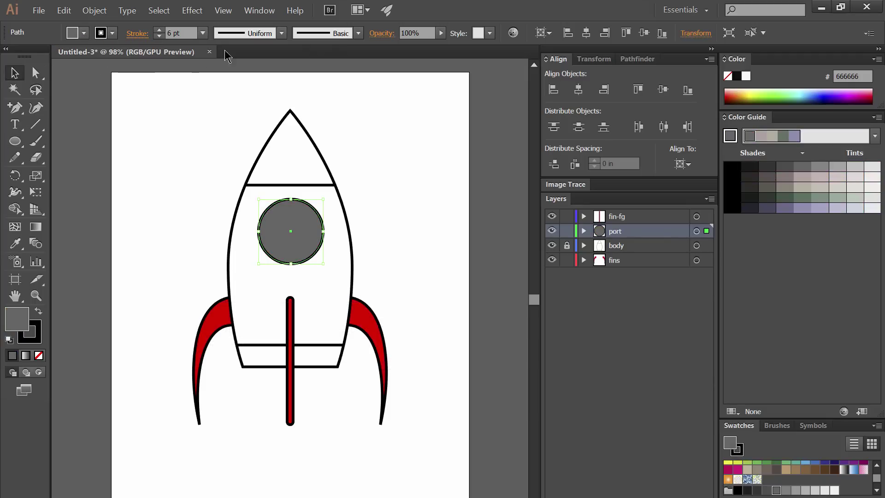
click(578, 91)
- Draw a smaller 1.52 in circle inside the porthole
key(l)
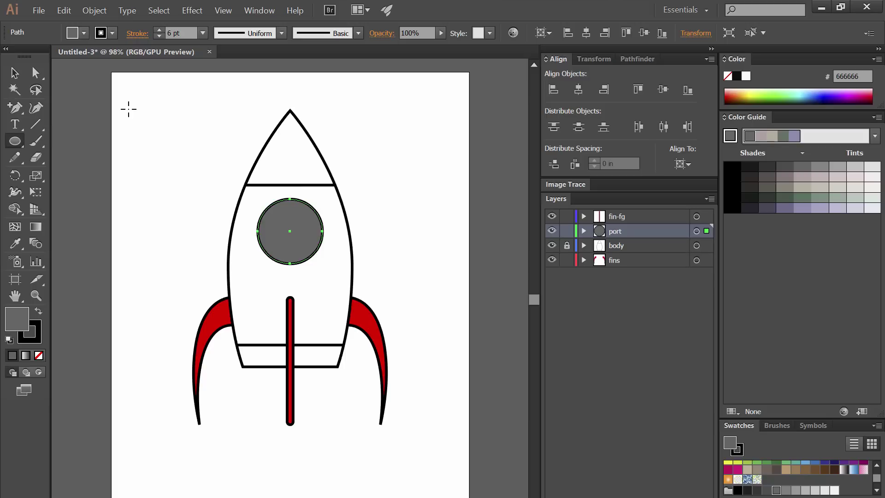
drag(290, 232, 317, 250)
click(14, 74)
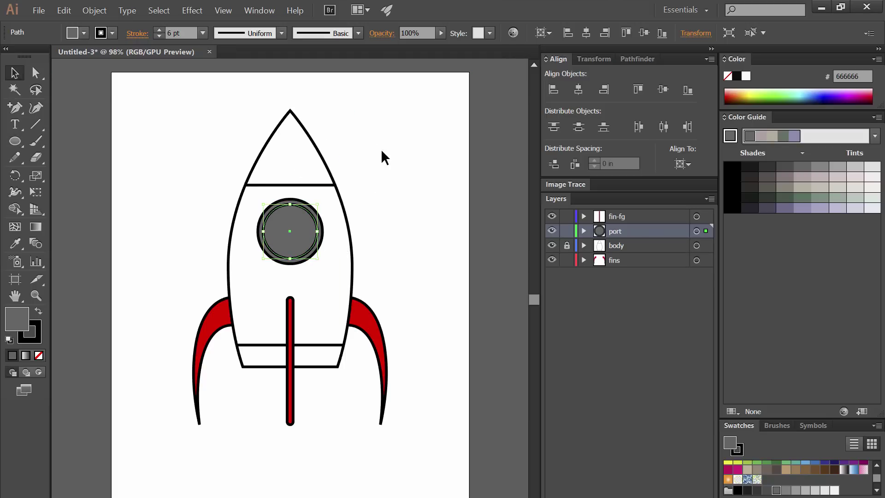
- Fill the porthole's inner circle with white
click(380, 150)
click(309, 218)
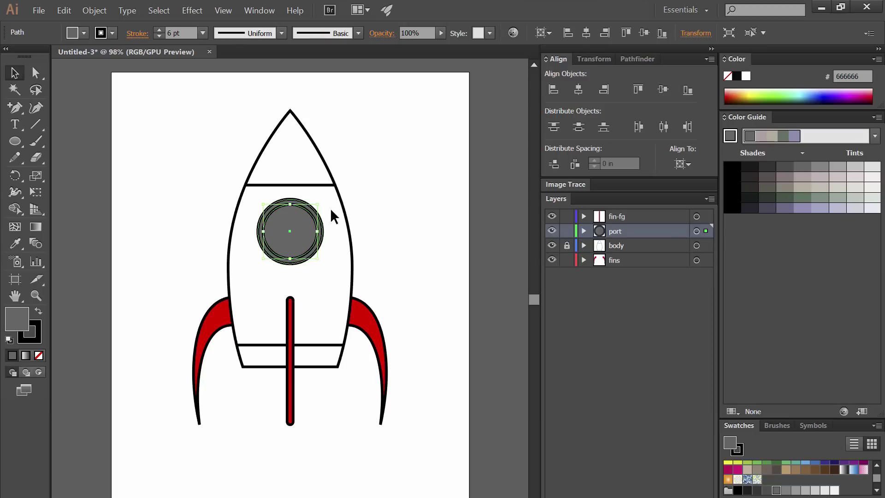
click(745, 76)
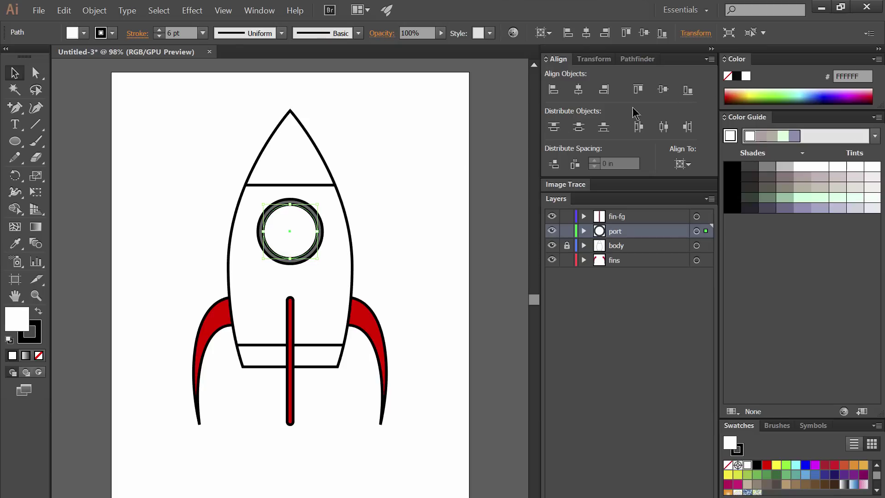
click(390, 212)
- Fill the rocket body outline path light grey (B3B3B3) via the body layer
click(696, 245)
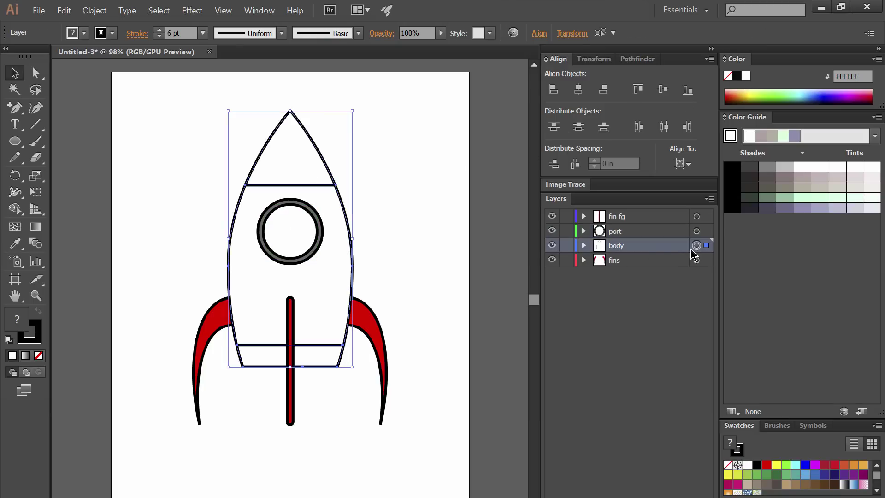
click(583, 246)
click(696, 289)
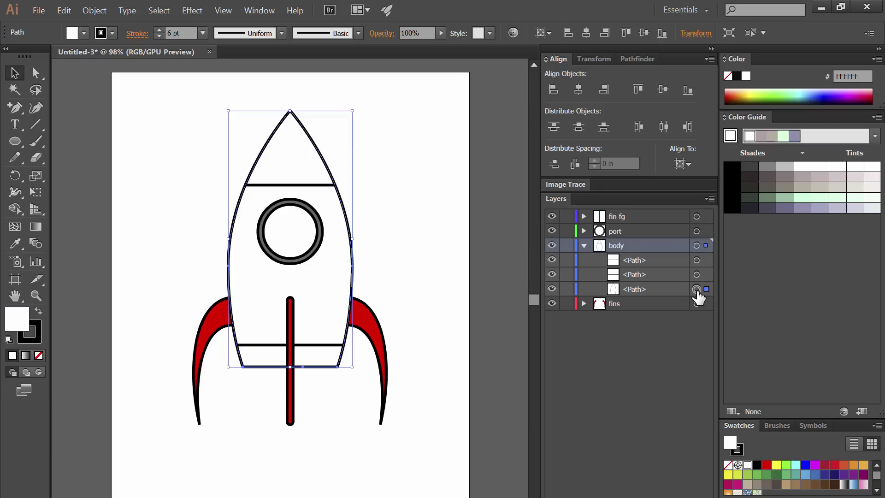
click(84, 33)
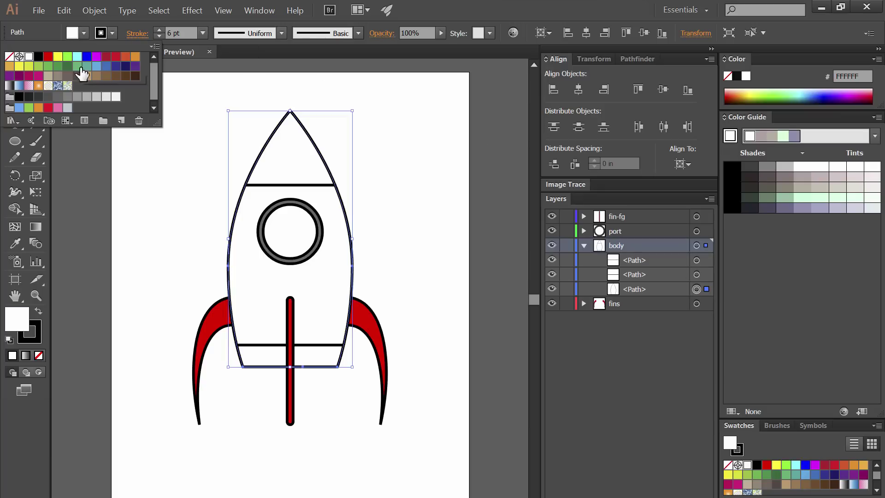
click(87, 96)
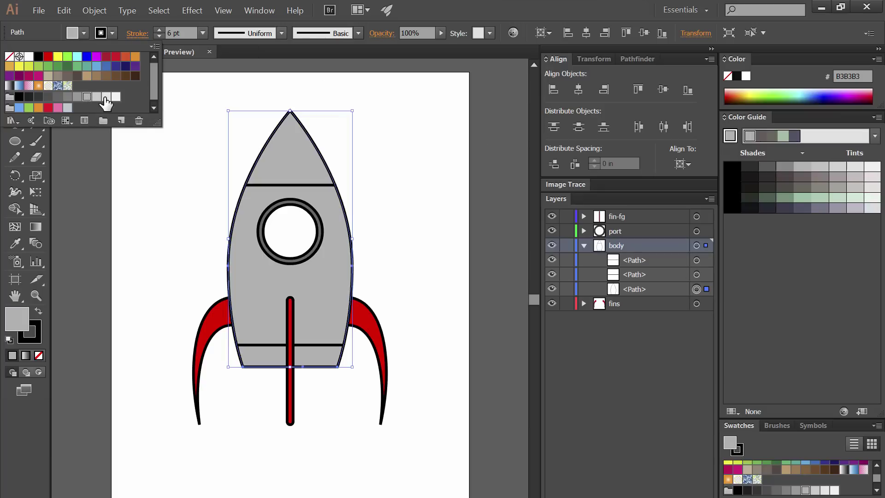
click(410, 175)
click(411, 173)
- Give the fins a dark red outline and the rocket body a dark grey outline
drag(409, 395, 179, 425)
click(112, 33)
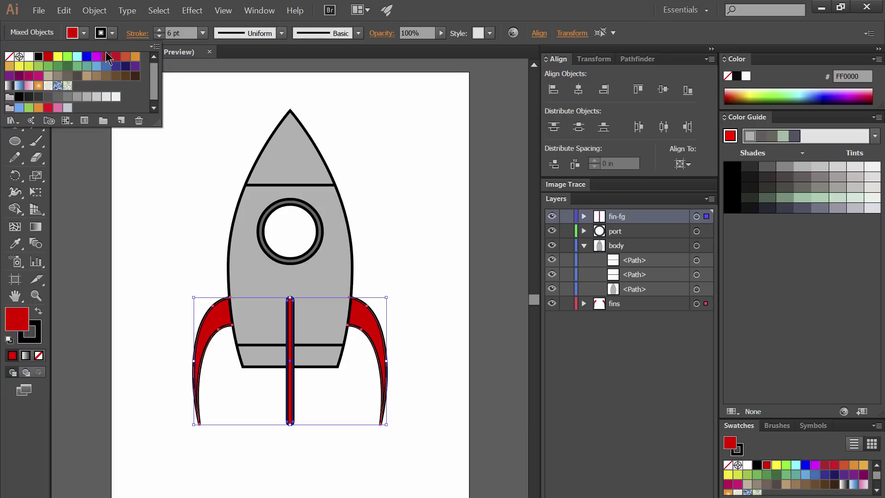
click(106, 57)
click(397, 199)
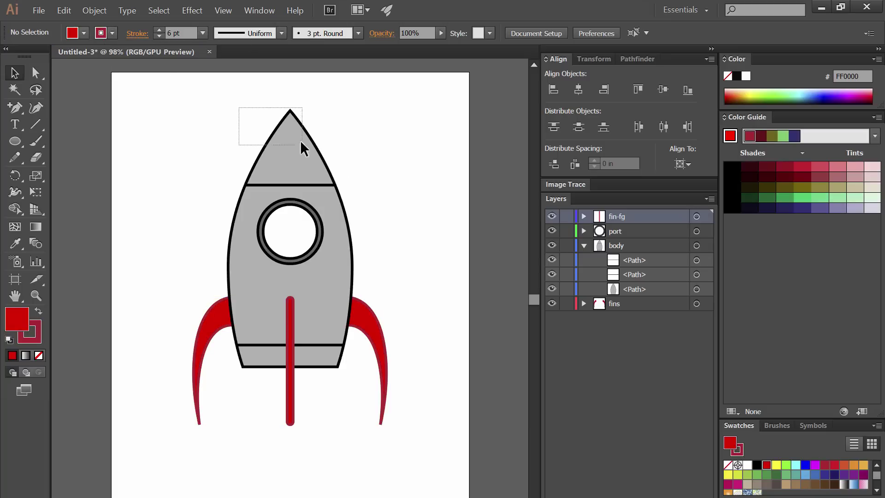
drag(300, 140, 302, 144)
click(112, 33)
click(27, 94)
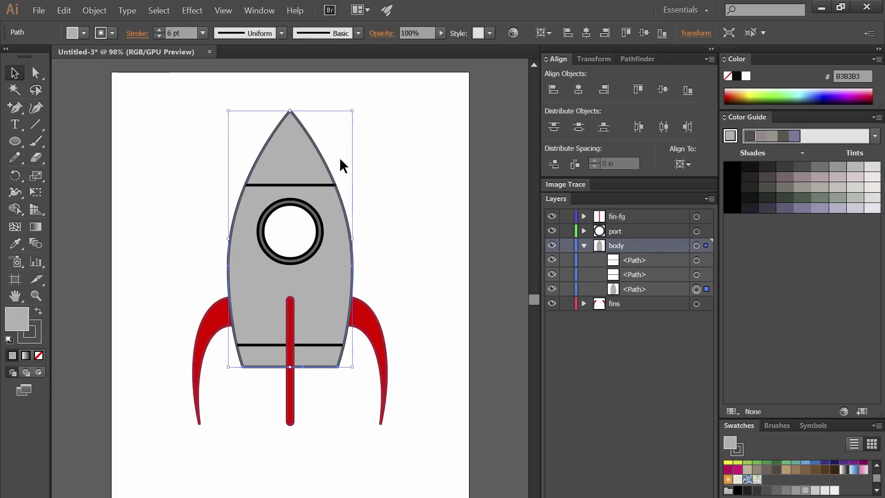
- Make both body band lines dark grey with a thicker 12 pt stroke
click(323, 183)
shift+click(324, 343)
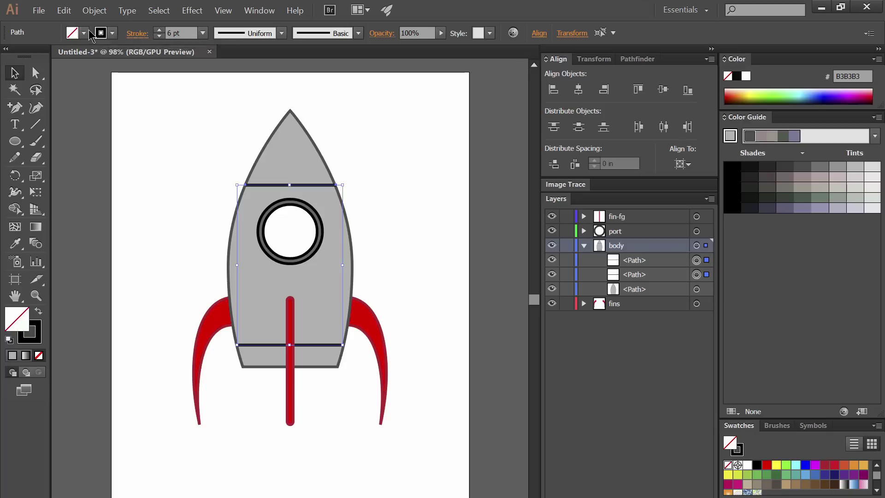
click(112, 33)
click(48, 96)
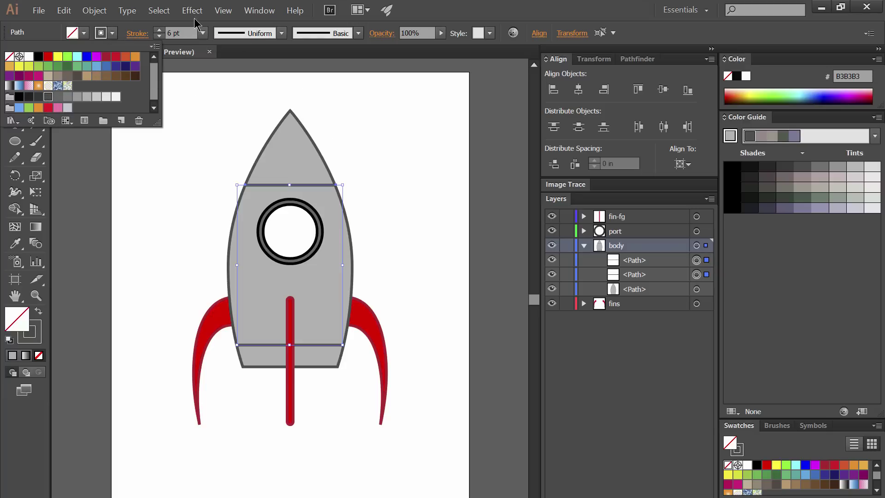
click(159, 31)
click(159, 31)
click(160, 31)
click(159, 31)
click(159, 31)
click(159, 30)
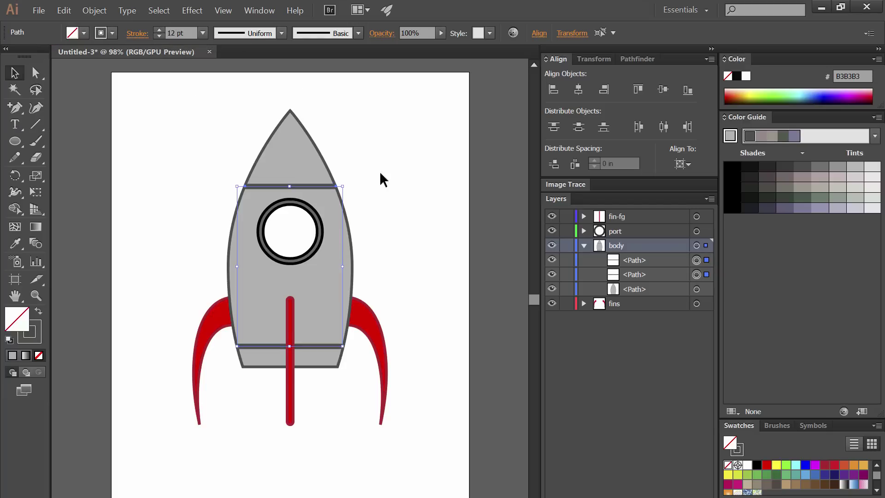
click(406, 204)
- Give the porthole window ring a mid-grey (666666) stroke
double_click(36, 295)
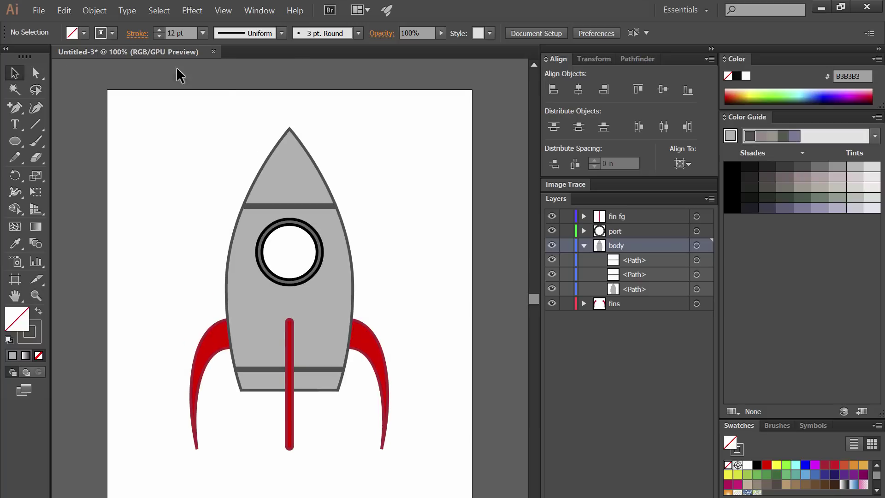
click(315, 231)
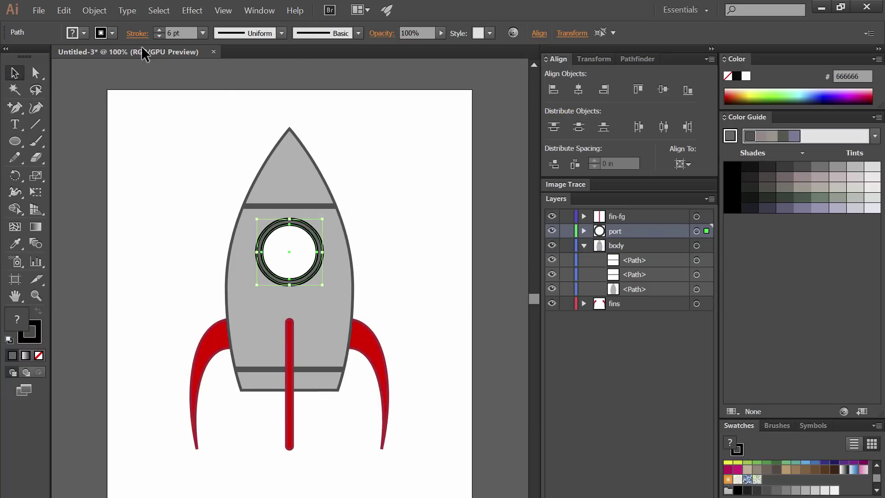
click(112, 33)
click(58, 96)
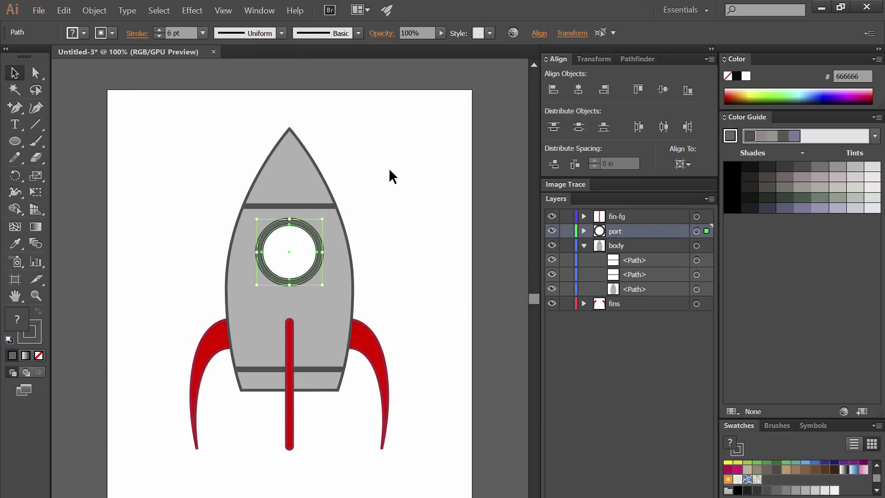
click(389, 190)
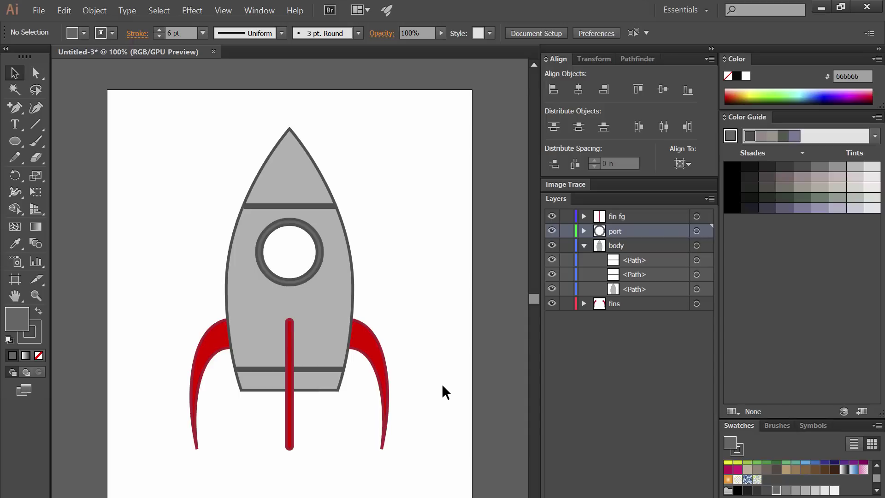
- Add a new layer named 'flames' at the bottom of the layer stack
click(584, 245)
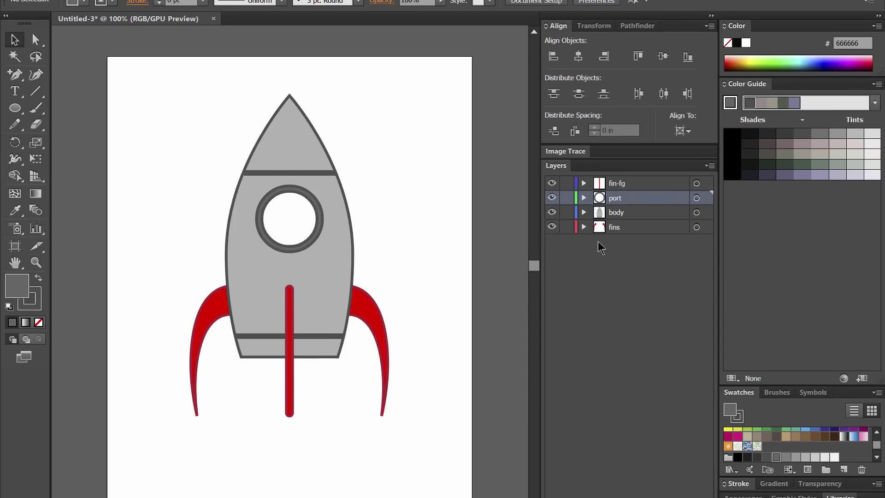
click(676, 491)
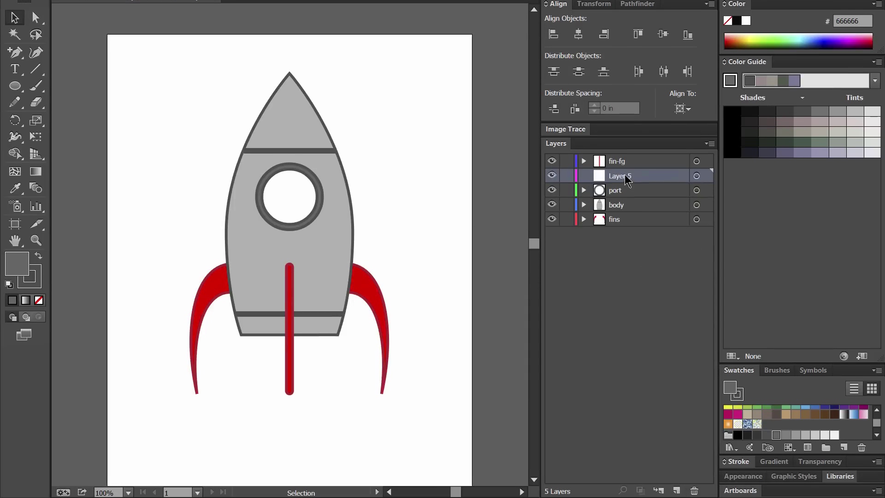
drag(625, 176, 626, 224)
double_click(619, 219)
text(flames)
key(Return)
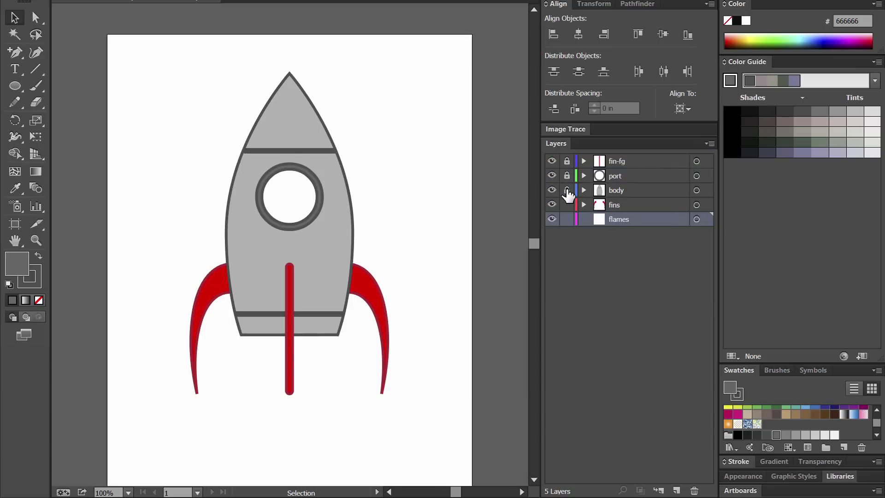
- Paint orange flame strokes below the rocket with the Blob Brush
drag(36, 85, 74, 100)
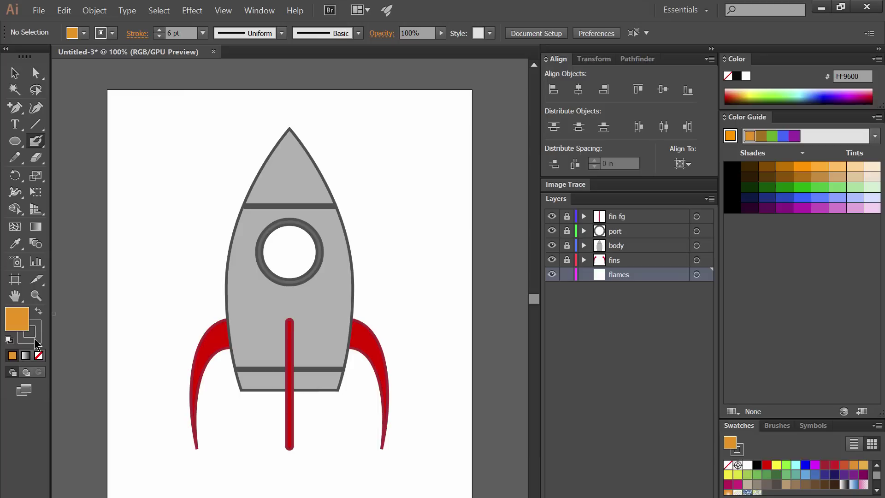
key(x)
click(740, 93)
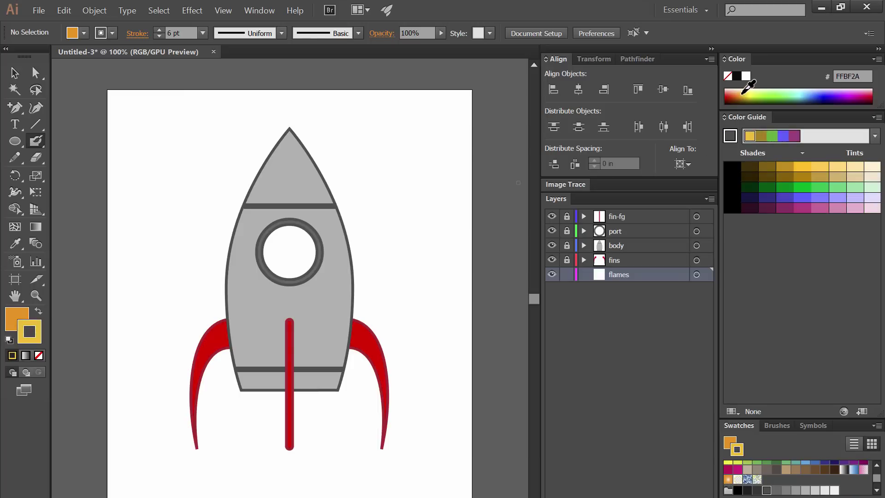
click(736, 93)
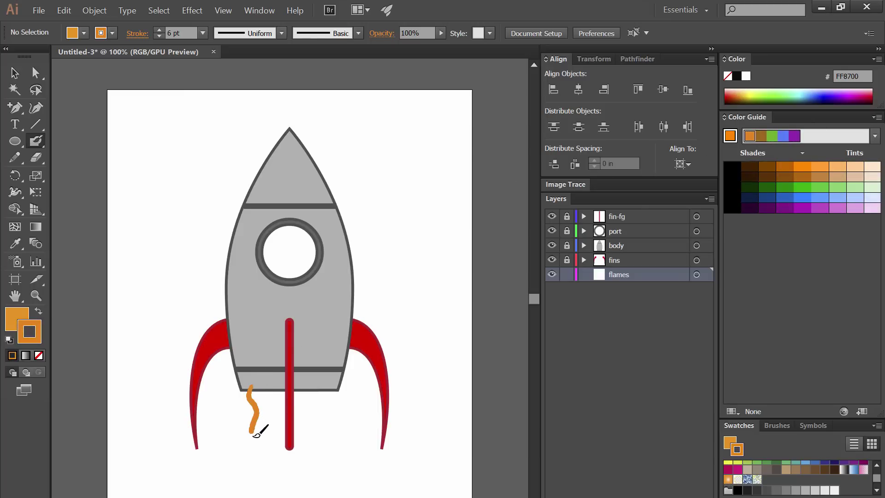
mouse_move(254, 434)
mouse_down()
mouse_move(296, 482)
mouse_move(321, 388)
mouse_up()
drag(248, 391, 326, 395)
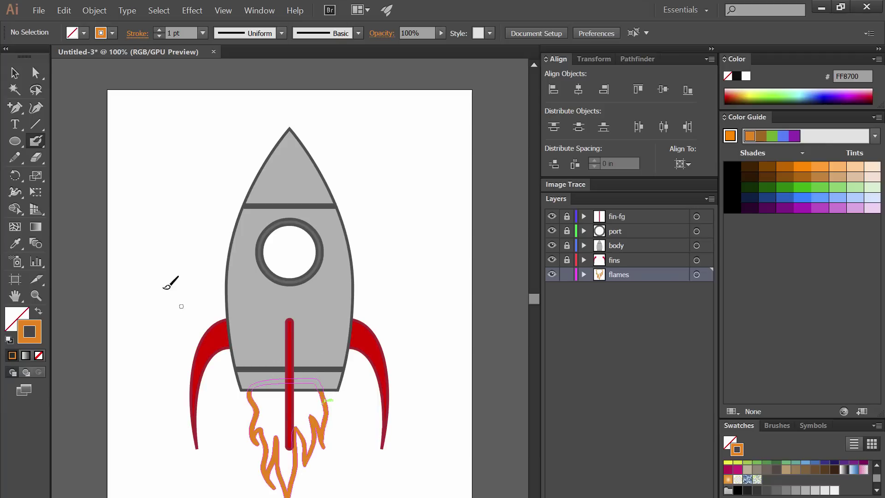
- Fill the enclosed flame regions solid orange with the Live Paint Bucket
click(17, 211)
click(57, 224)
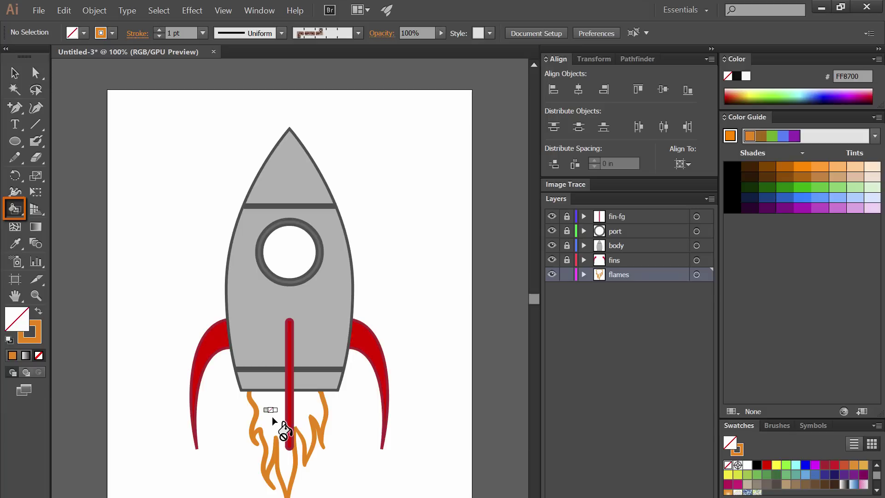
alt+click(276, 428)
click(697, 274)
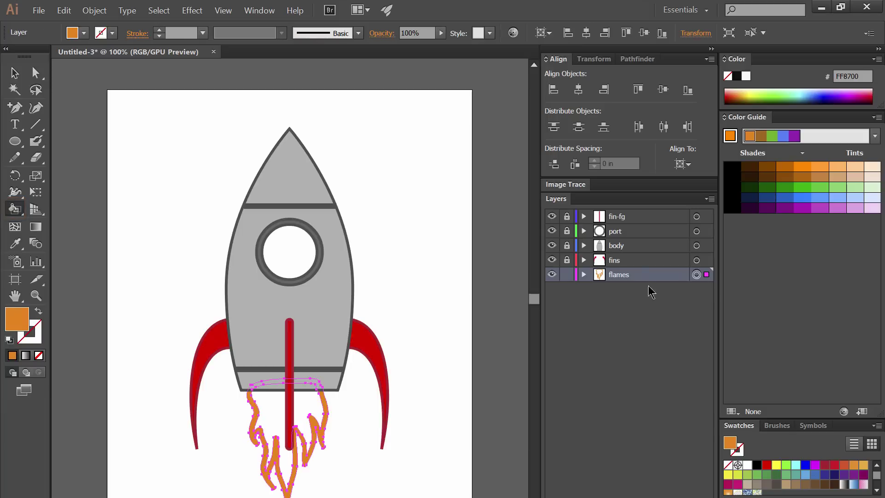
click(278, 411)
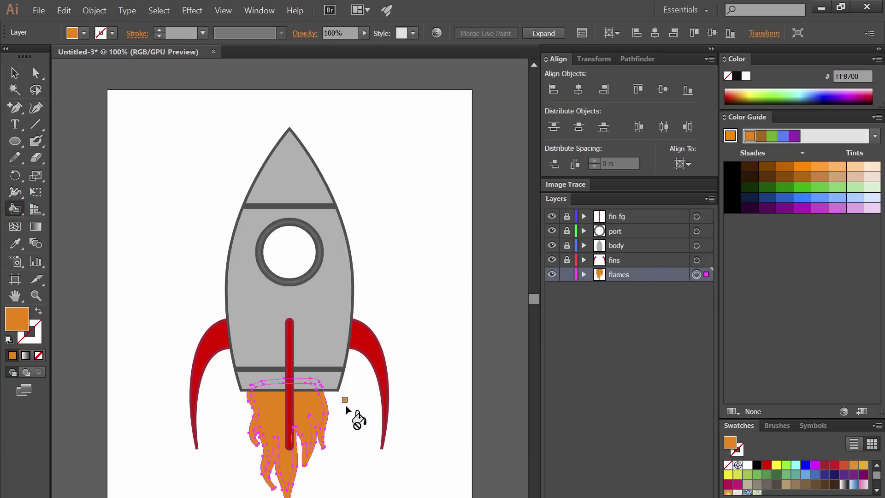
- Expand the flames and unite the pieces into one shape with Pathfinder
key(v)
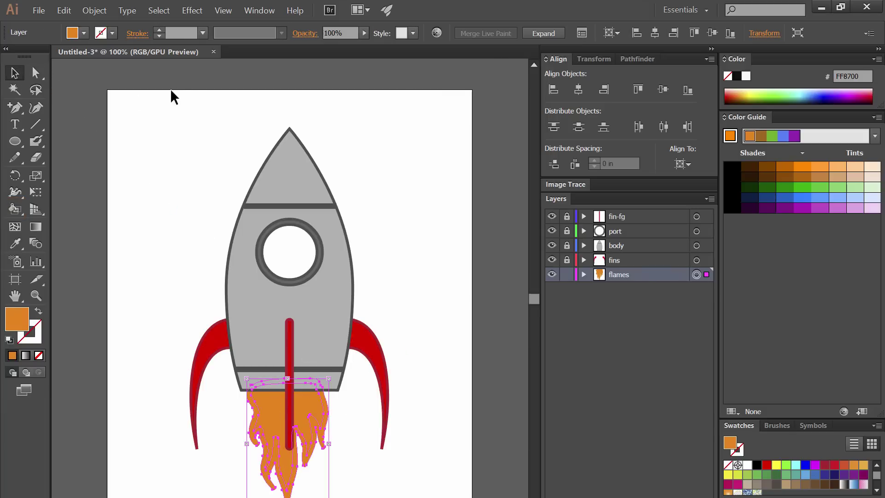
click(95, 11)
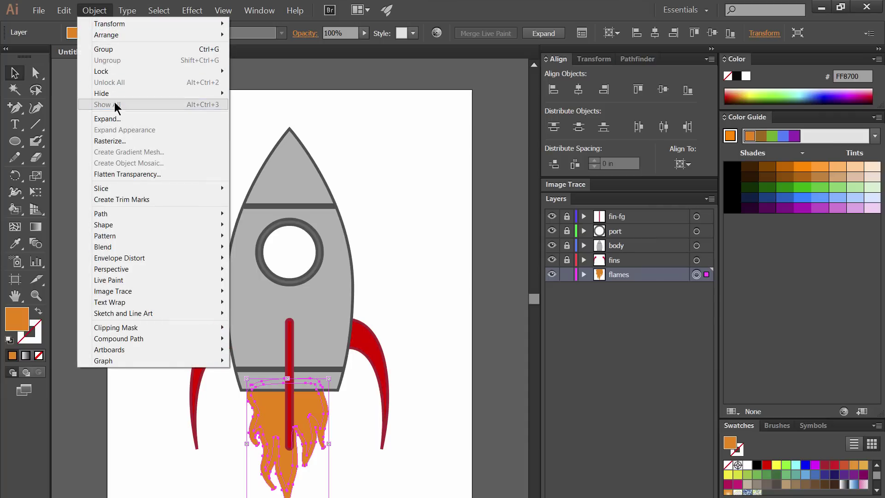
click(121, 119)
click(428, 358)
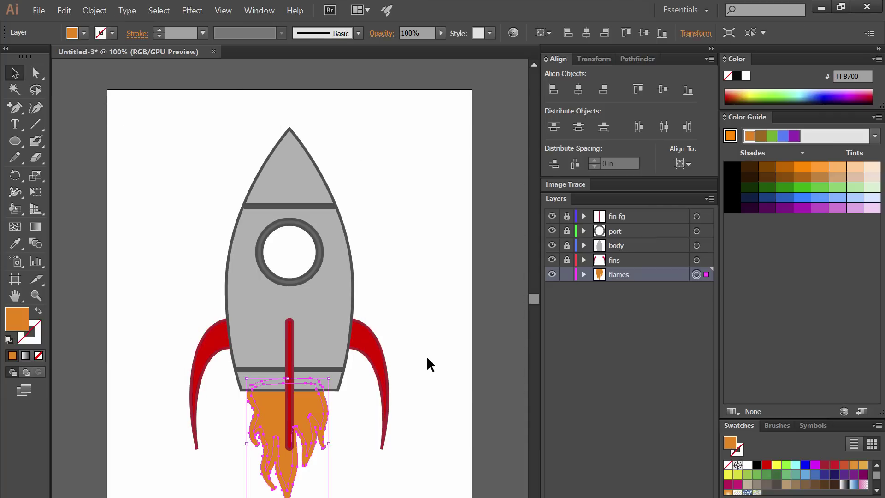
click(635, 59)
click(554, 89)
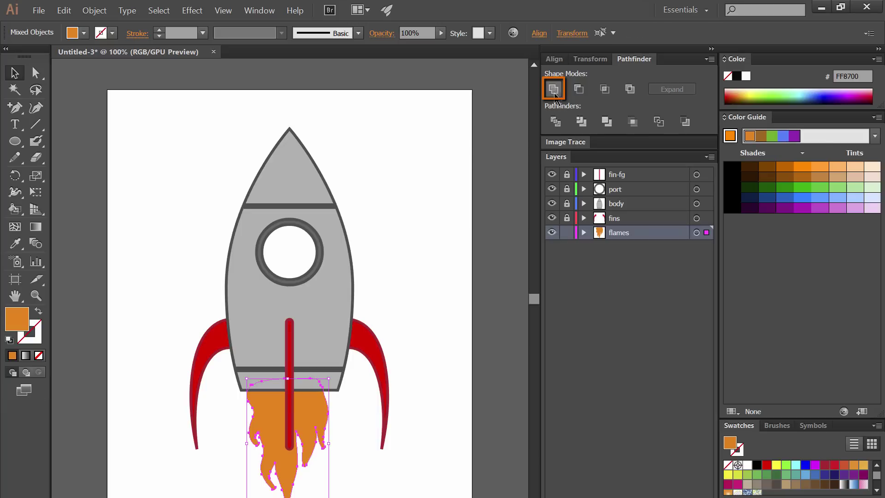
click(412, 324)
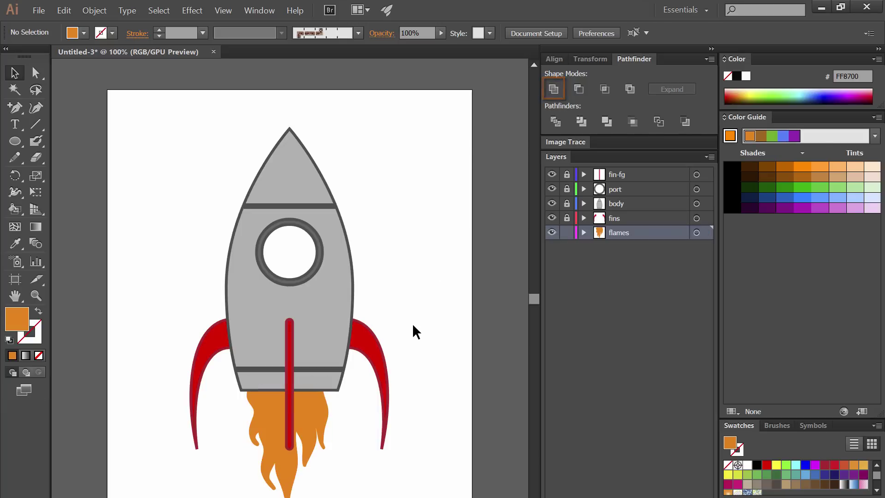
- Narrow the flames by dragging their left bounding-box edge inward
click(310, 411)
drag(247, 443, 267, 444)
click(375, 471)
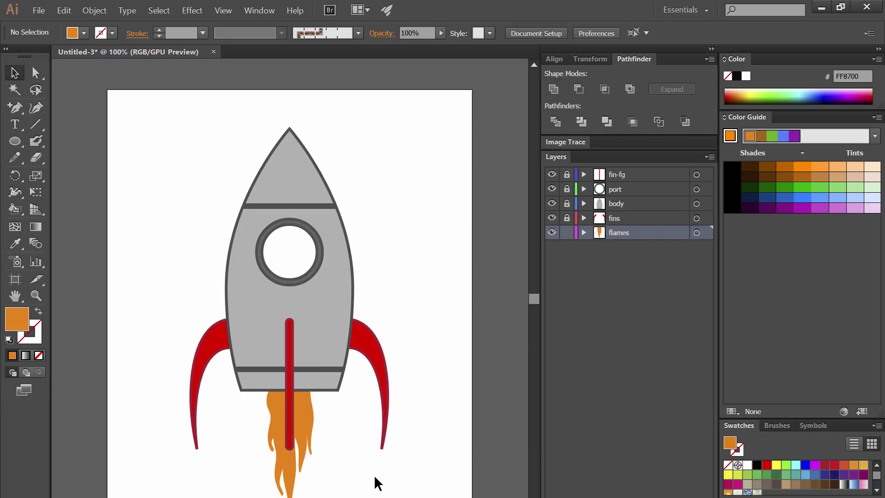
- Delete stray anchor points from the zoomed-in flame outline with the Pen tool, then zoom back out
click(36, 296)
click(308, 463)
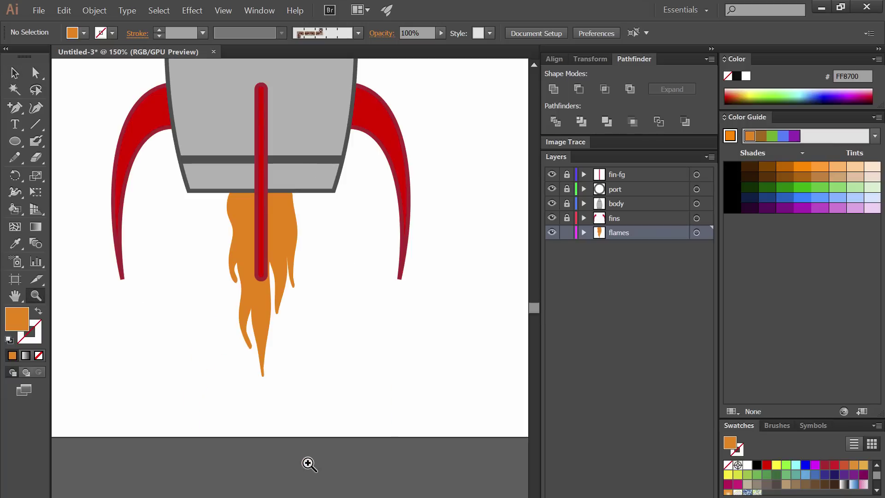
click(266, 322)
drag(278, 328, 273, 386)
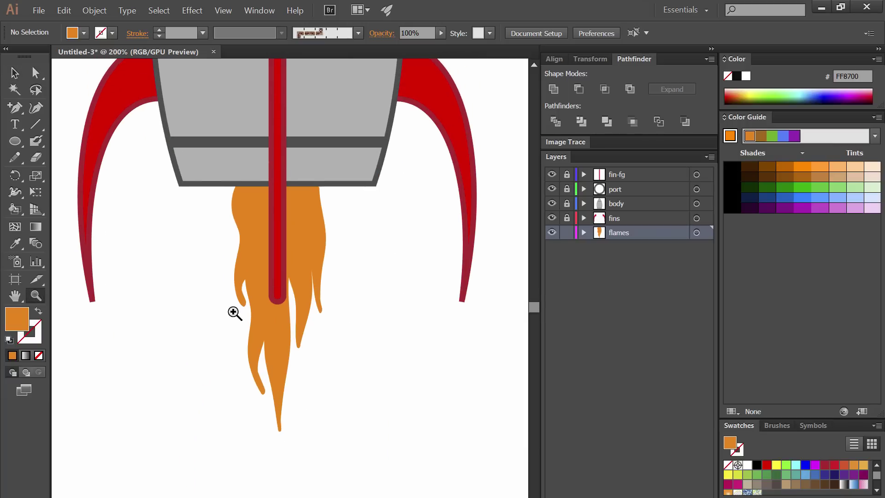
drag(16, 108, 50, 105)
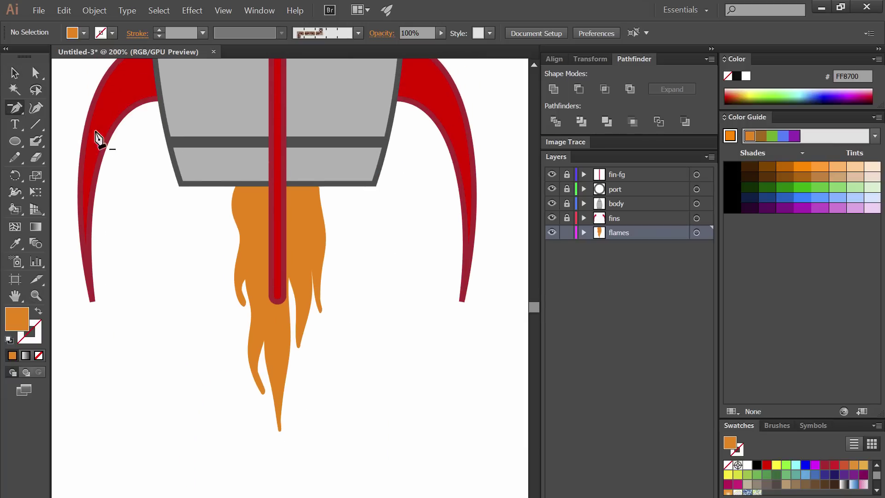
ctrl+click(252, 306)
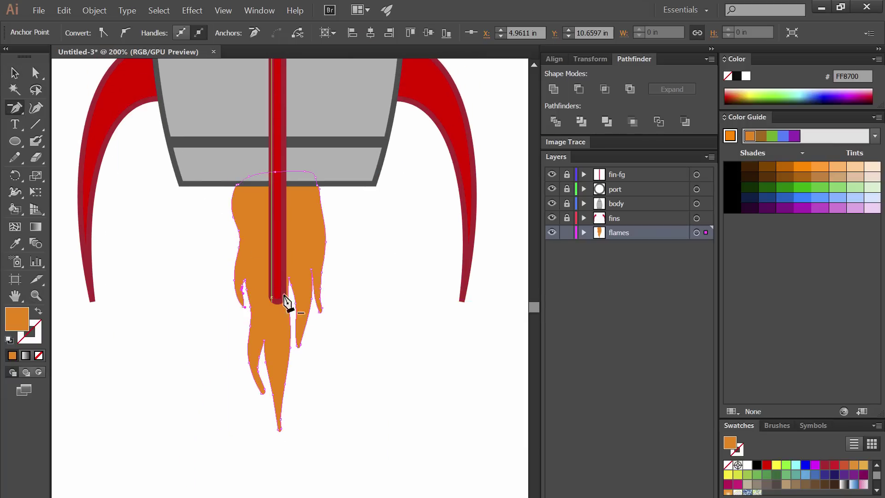
key(v)
click(297, 349)
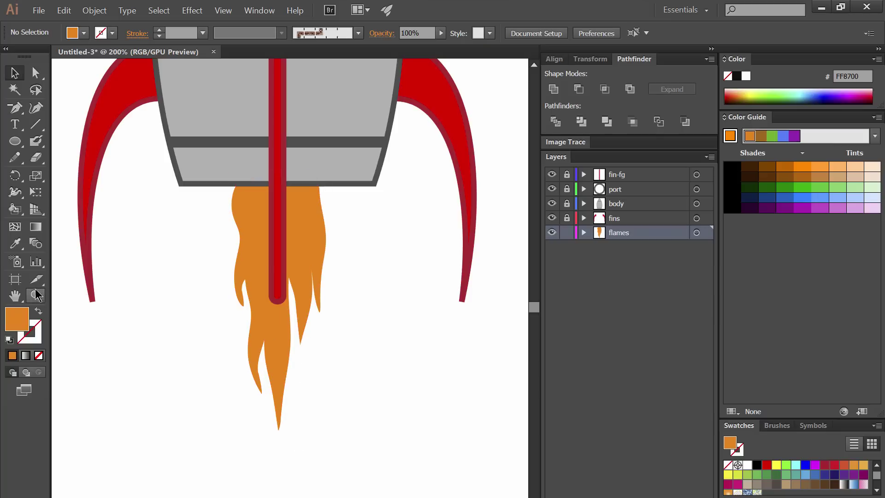
alt+click(322, 300)
alt+click(319, 306)
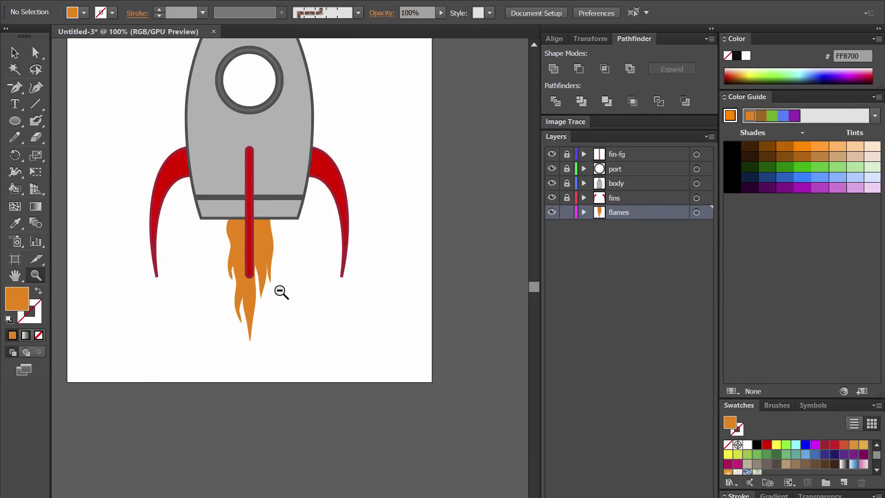
- Add a new layer named 'reflections' above the body layer
alt+click(282, 291)
key(v)
click(640, 156)
click(676, 496)
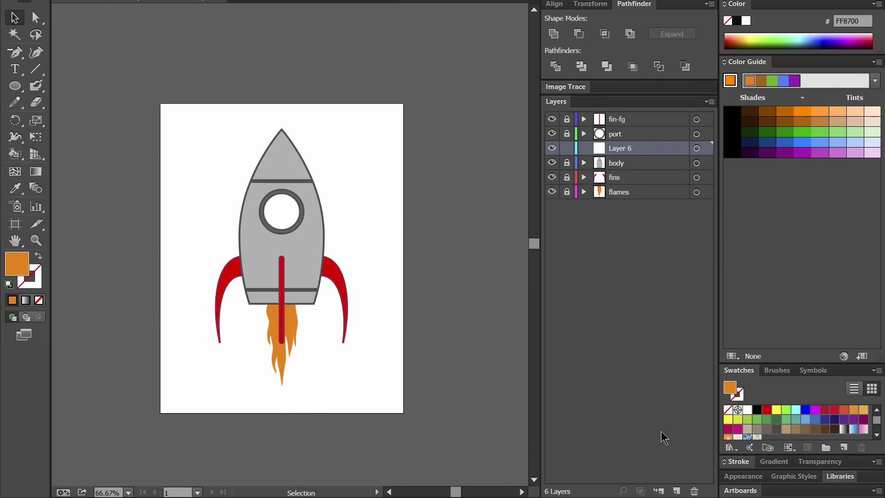
double_click(627, 148)
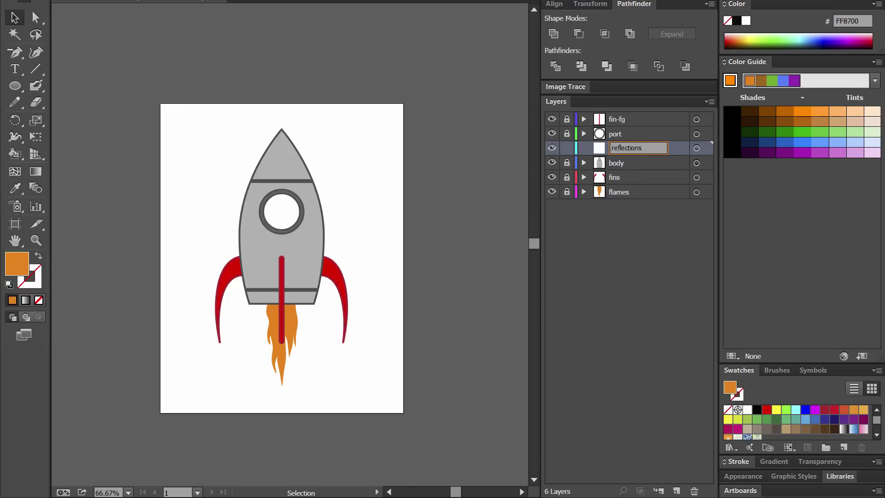
key(Return)
- Set the Pen tool's fill to light grey E6E6E6
click(36, 53)
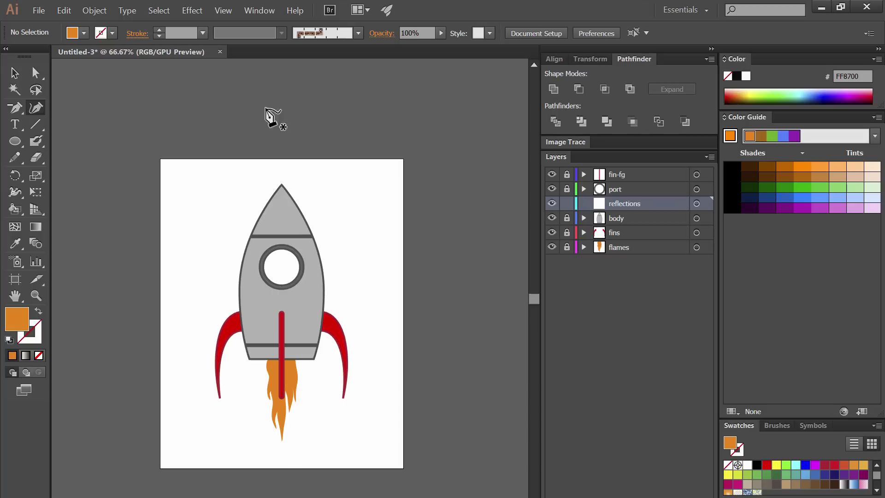
click(84, 33)
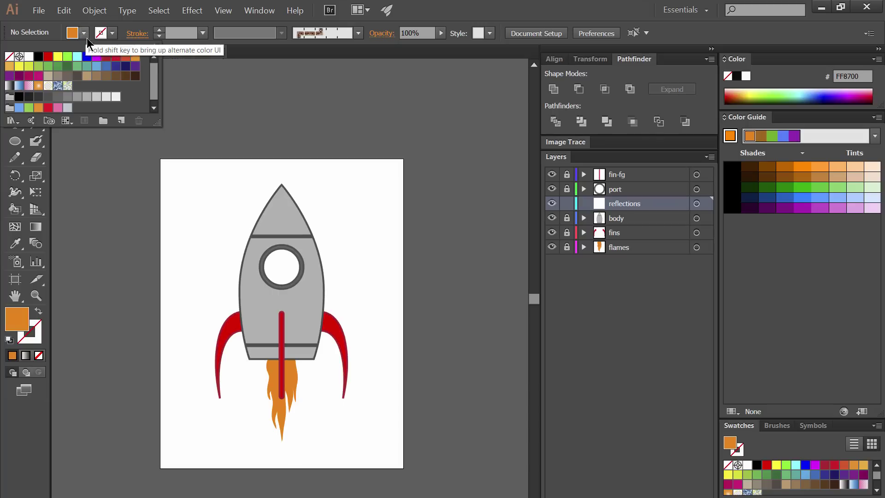
click(106, 96)
click(106, 97)
key(ctrl+plus)
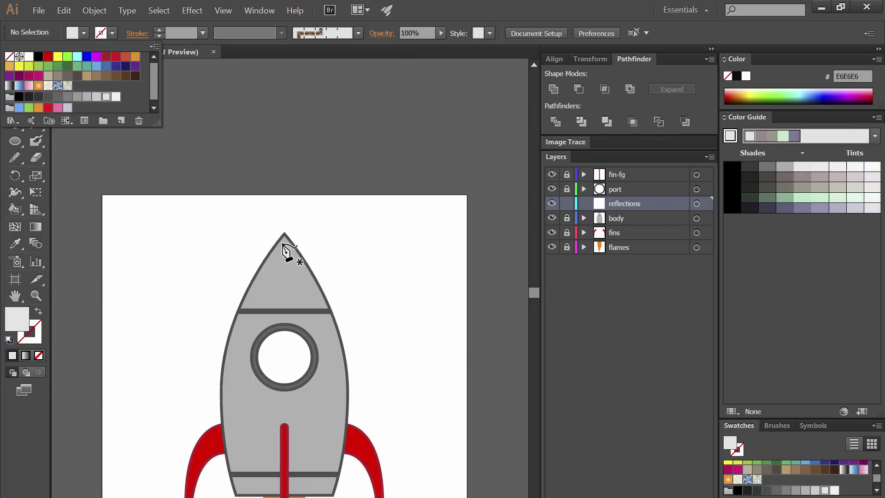
key(Escape)
- Draw highlight shapes along the left side of the rocket's nose and body
click(284, 243)
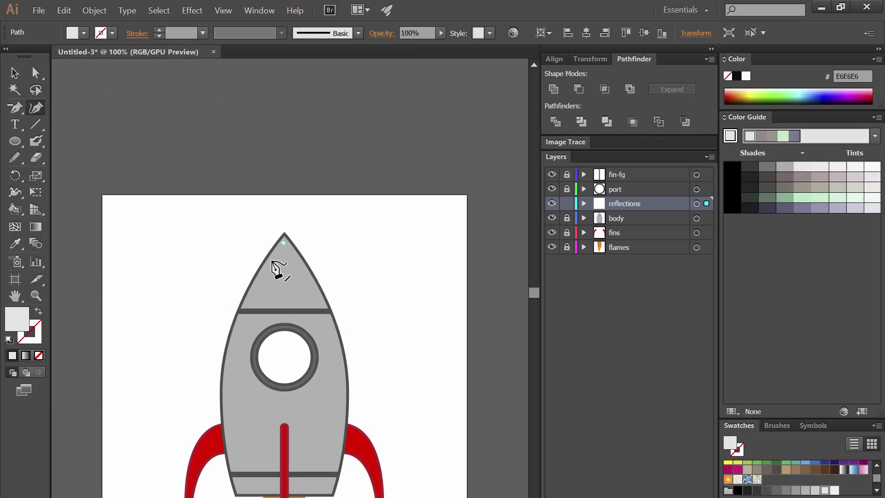
click(257, 283)
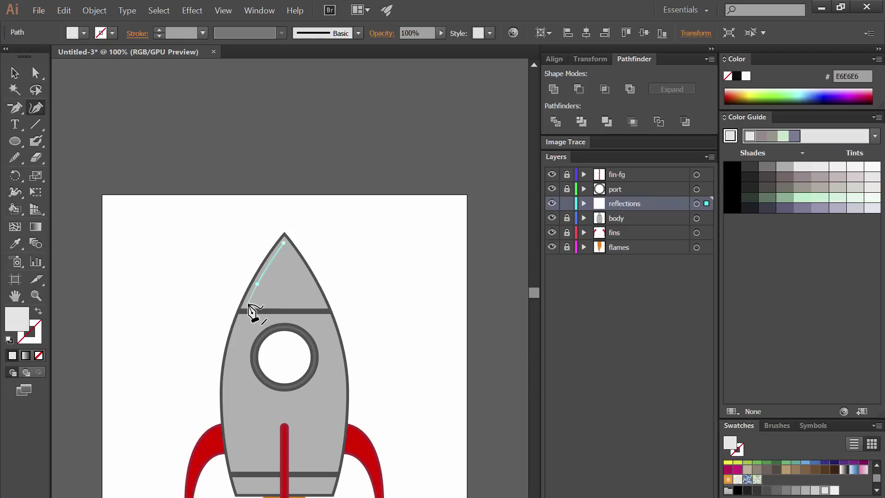
click(248, 305)
click(260, 305)
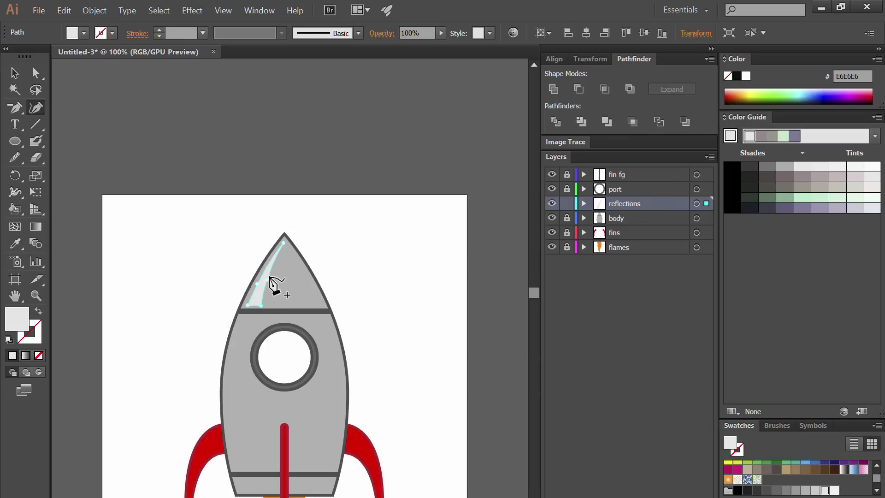
click(283, 243)
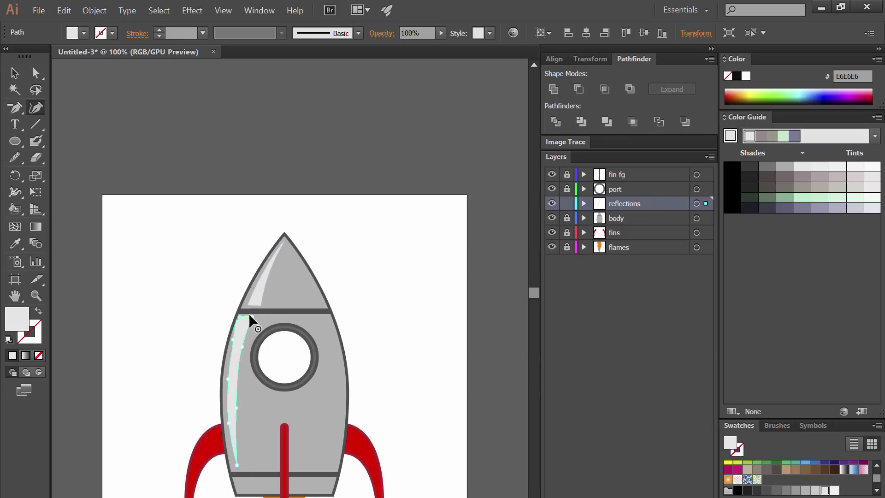
click(251, 320)
ctrl+click(286, 182)
- Check the nose reflection path's points, then deselect and view the whole rocket
key(a)
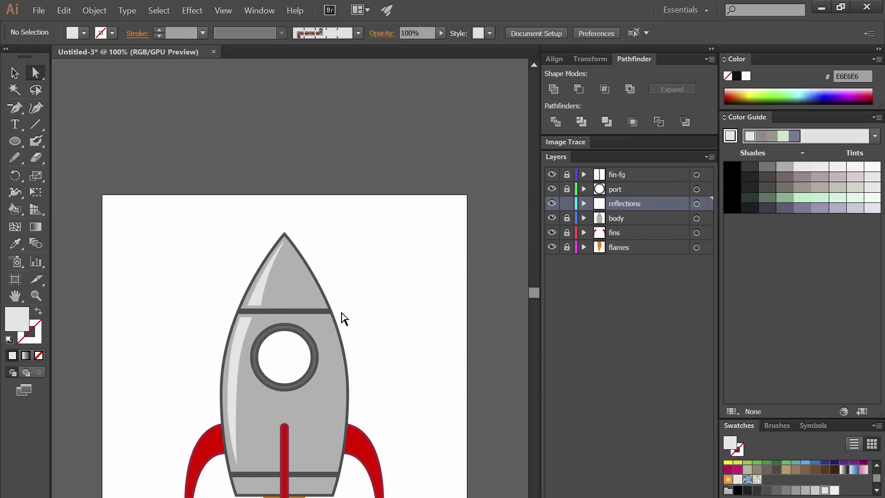
click(264, 295)
key(ctrl+shift+a)
key(v)
scroll(332, 385, down, 2)
scroll(296, 270, right, 1)
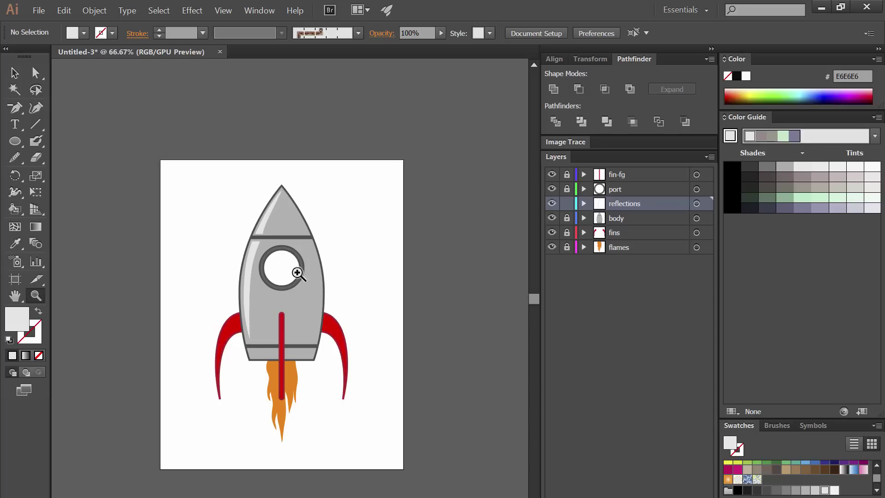
scroll(276, 241, up, 1)
scroll(294, 389, down, 1)
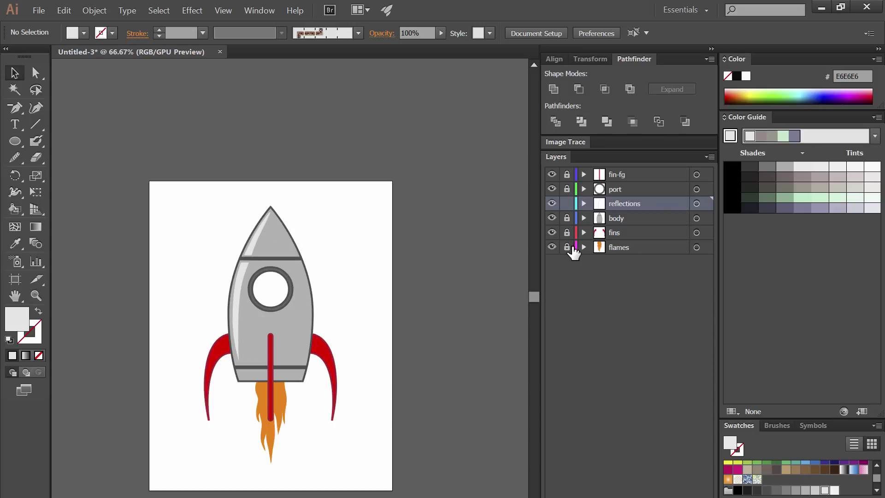
- Give the flames a 6 pt reddish-orange outline and unlock the other layers
click(280, 394)
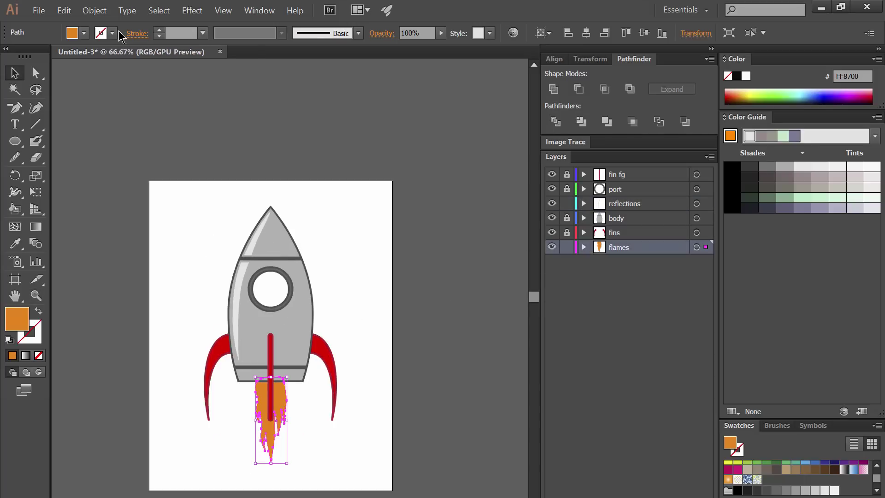
click(159, 30)
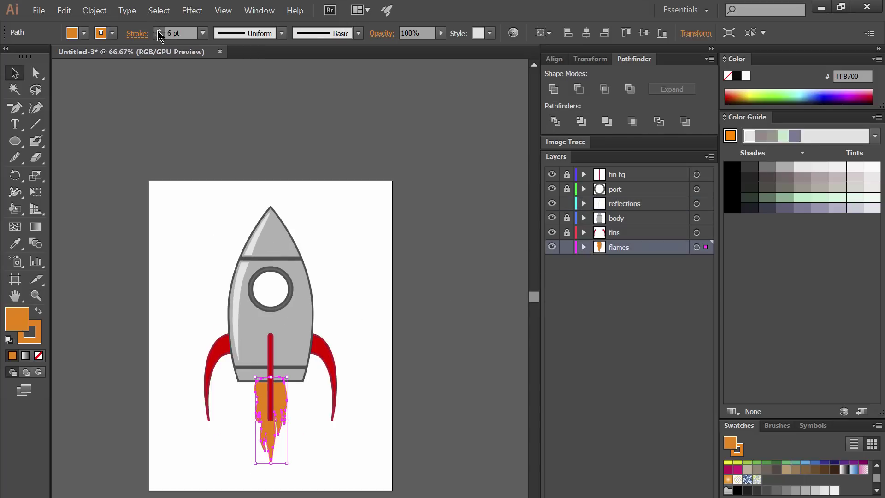
click(112, 32)
click(126, 56)
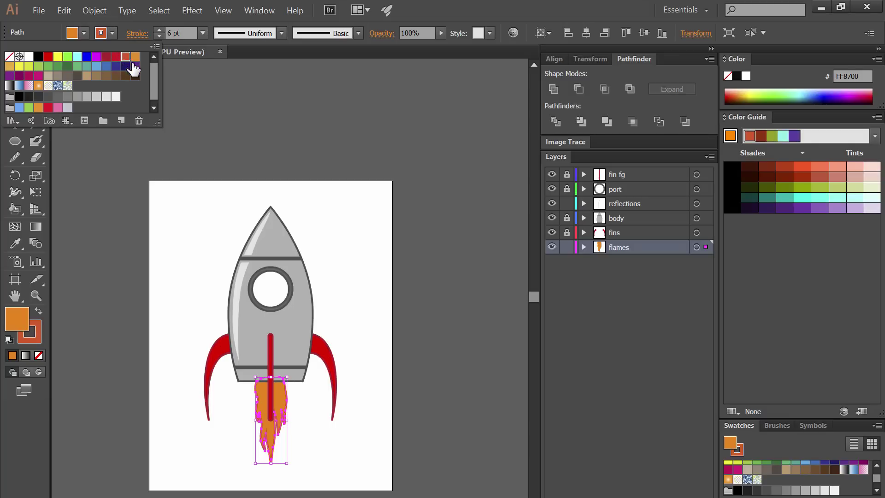
click(326, 212)
click(344, 244)
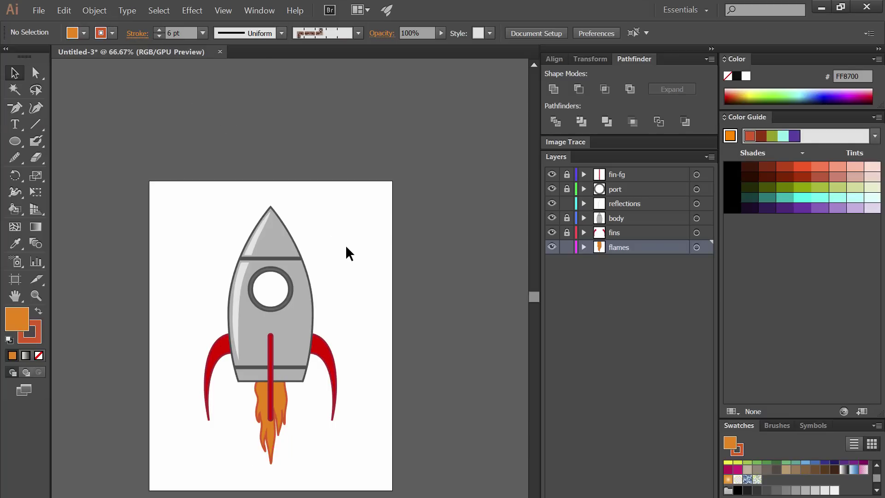
click(571, 204)
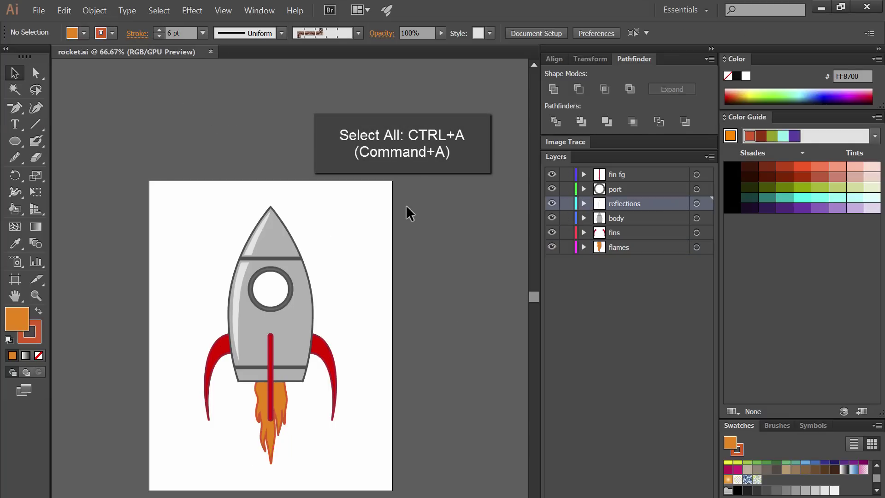
- Rotate the entire rocket clockwise so it flies toward the upper right
key(ctrl+a)
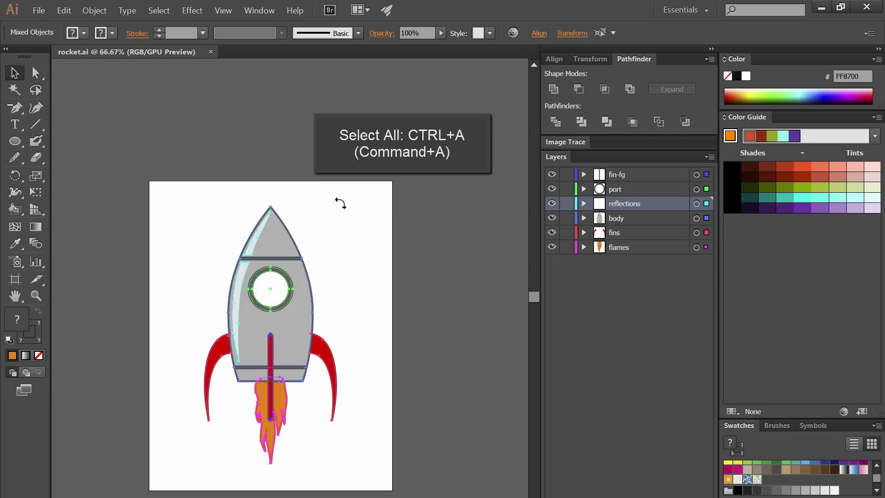
drag(339, 202, 386, 244)
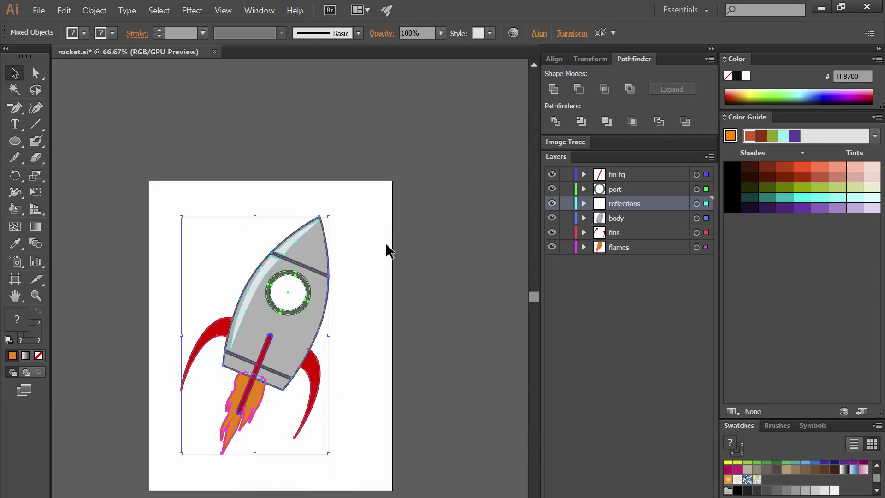
click(427, 237)
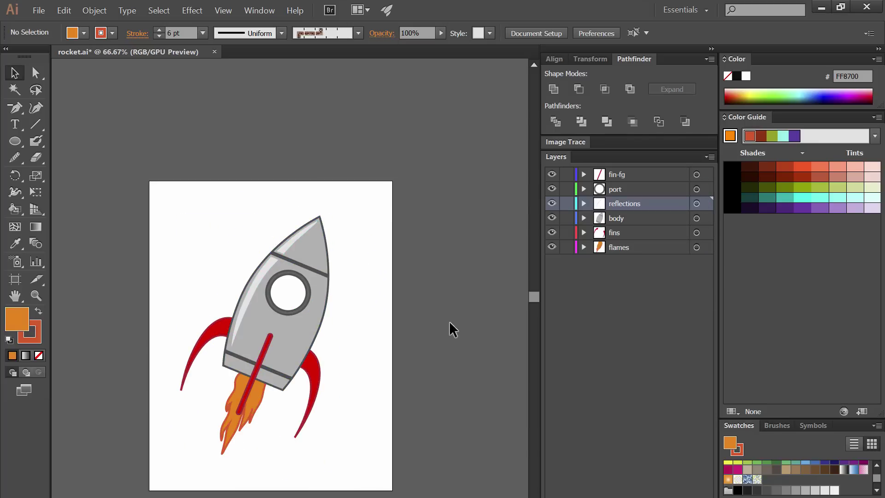
- Save the drawing as rocket2.ai with the default Illustrator options
click(38, 10)
click(79, 104)
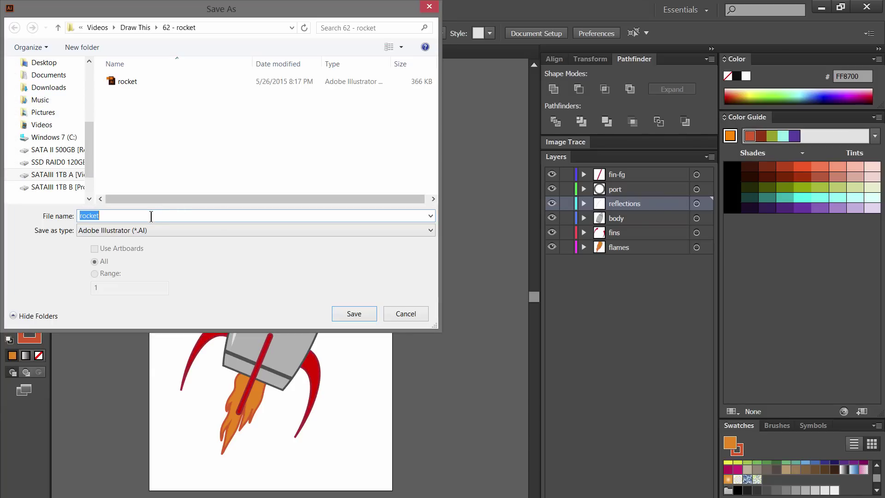
key(Return)
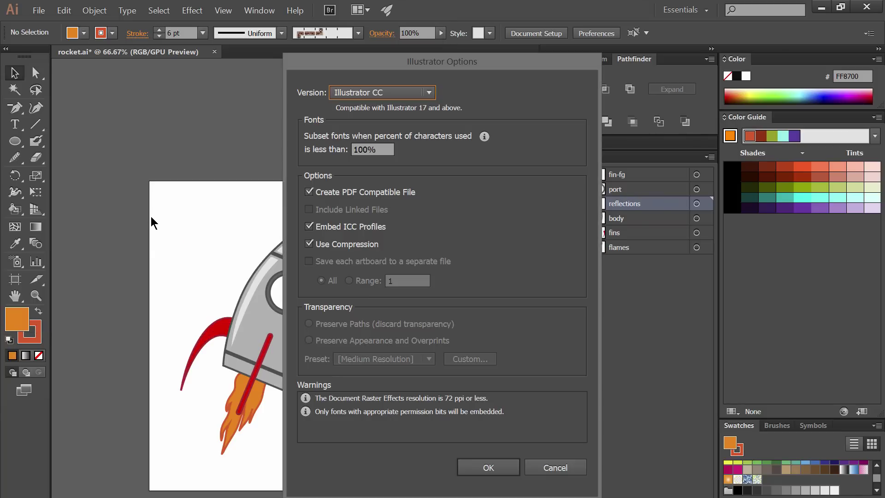
click(486, 467)
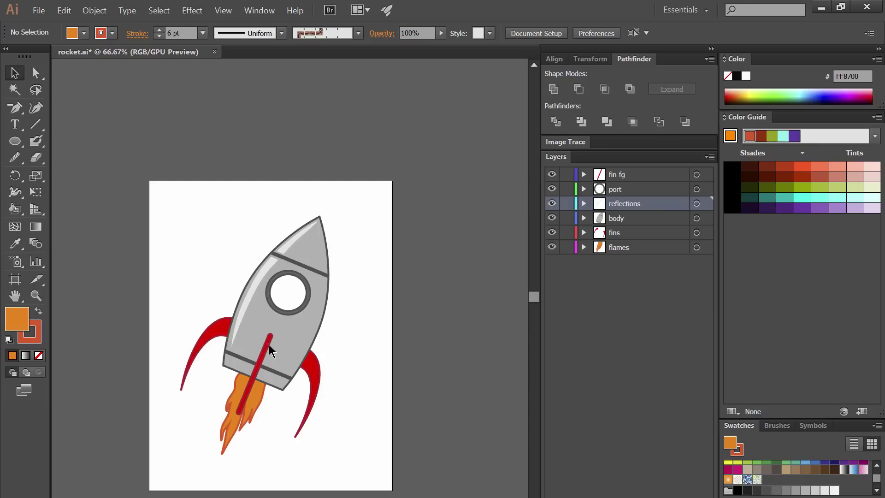
- Export the artwork as rocket2.png with a Transparent background
click(38, 11)
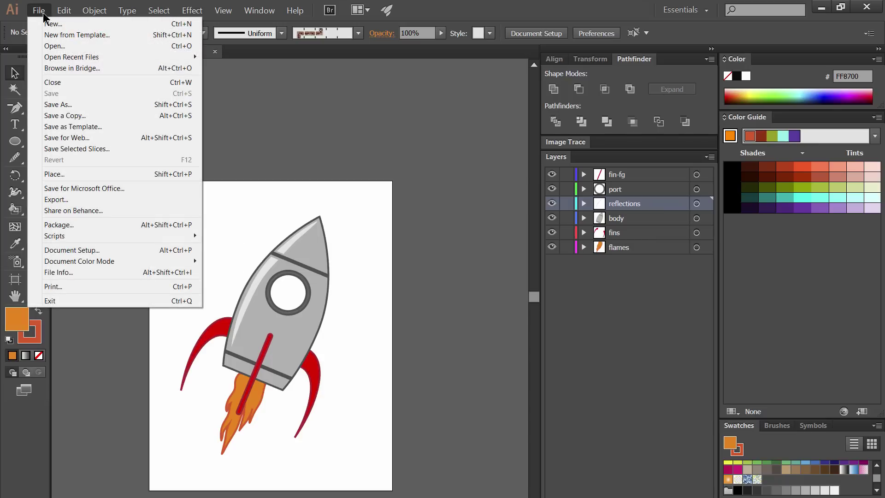
click(53, 201)
click(177, 234)
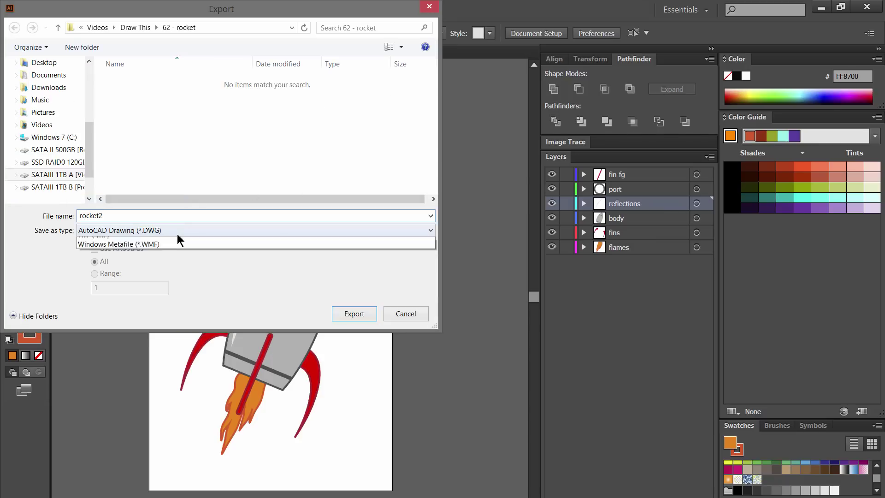
click(147, 323)
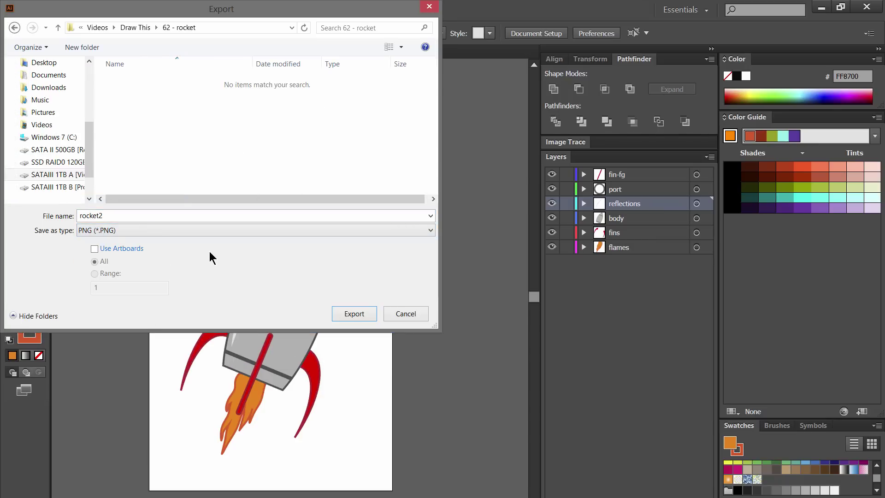
click(353, 313)
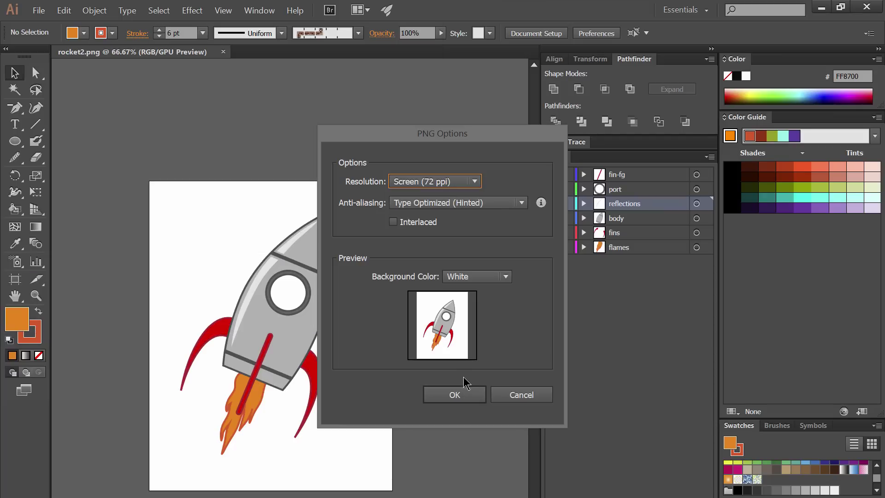
click(486, 276)
click(478, 292)
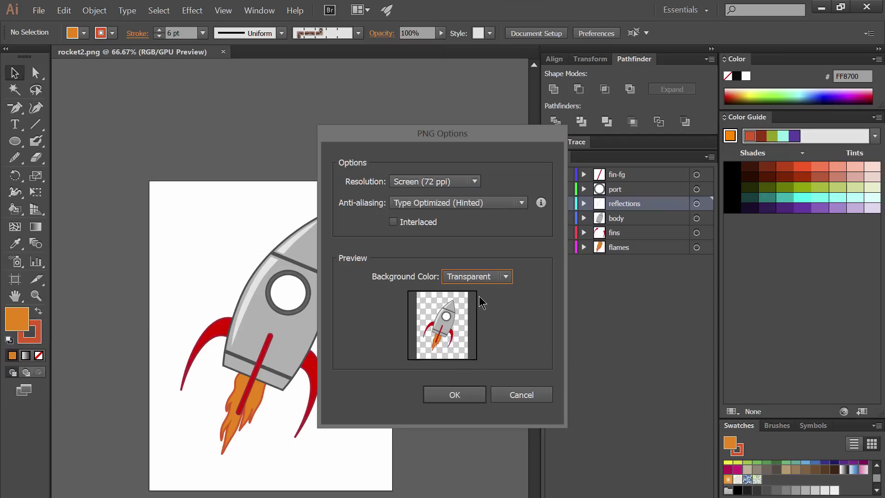
click(454, 393)
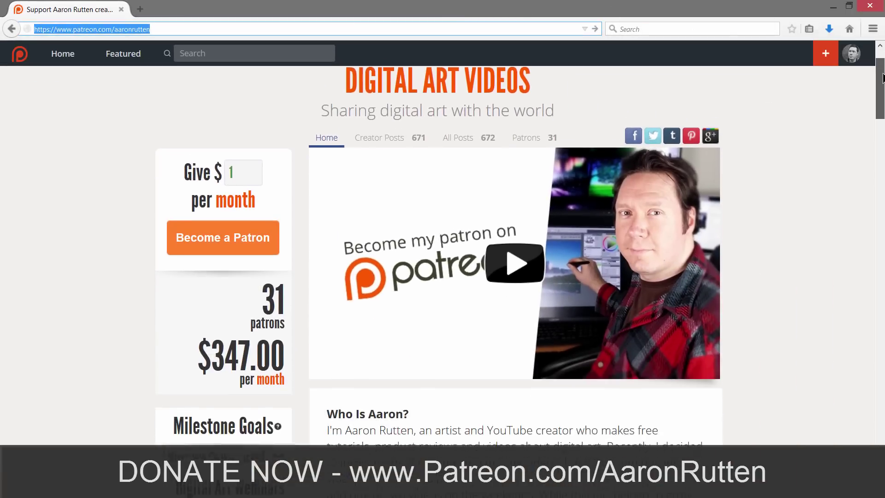
- Scroll the Patreon page down to the monthly pledge tiers
drag(882, 77, 880, 150)
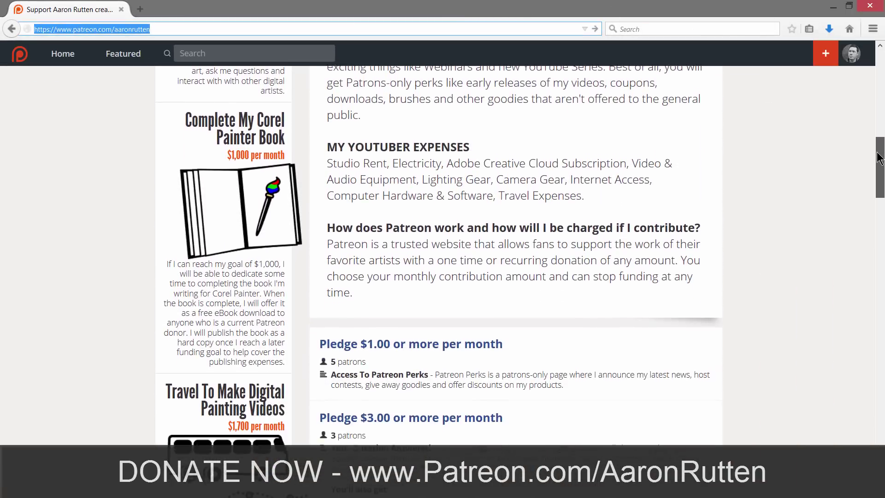